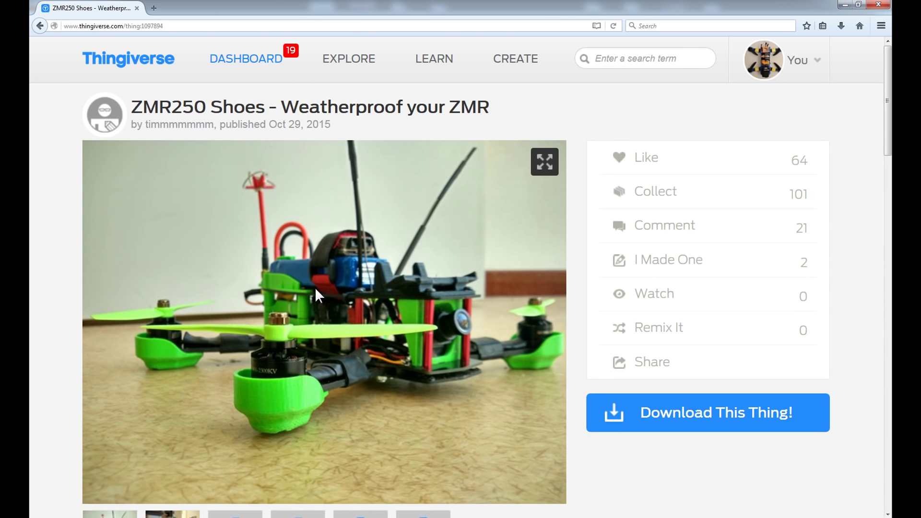
View the photo of the red printed shoes on the ZMR250 Shoes page and open the list of model files
scroll(498, 276, down, 3)
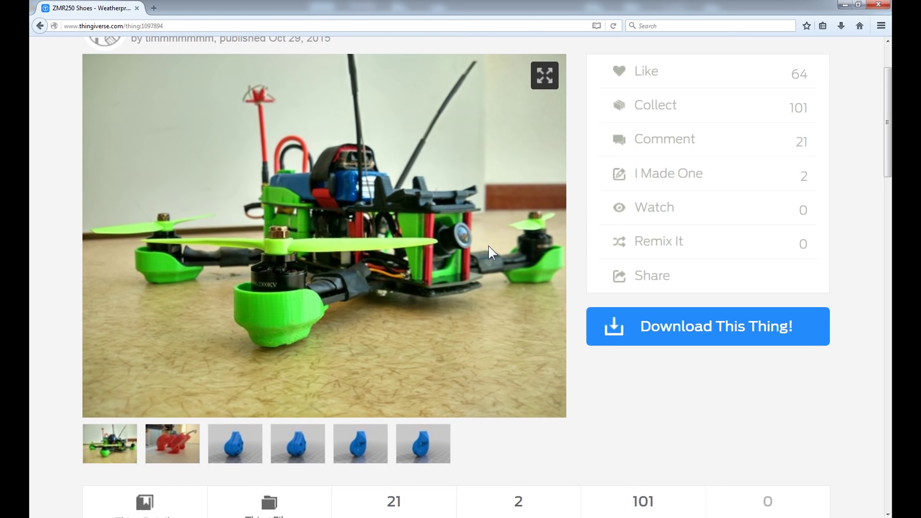
click(173, 445)
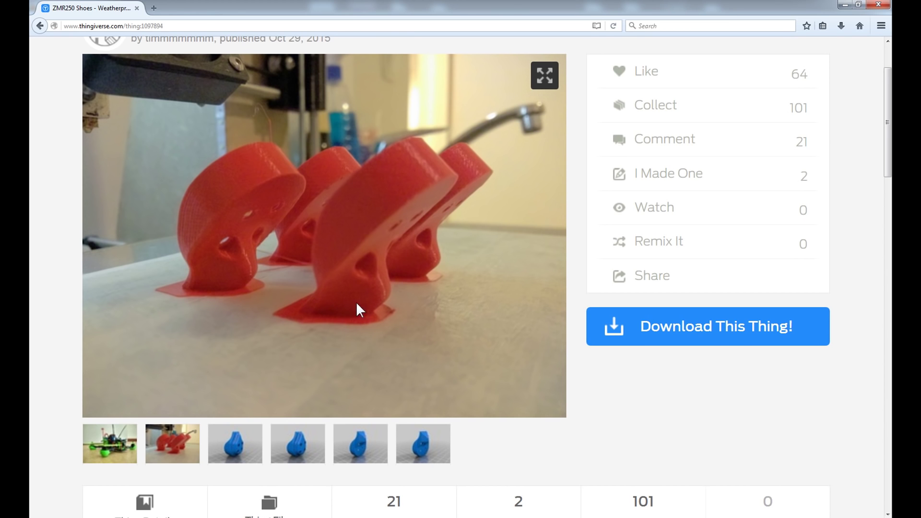
scroll(347, 301, down, 8)
click(279, 264)
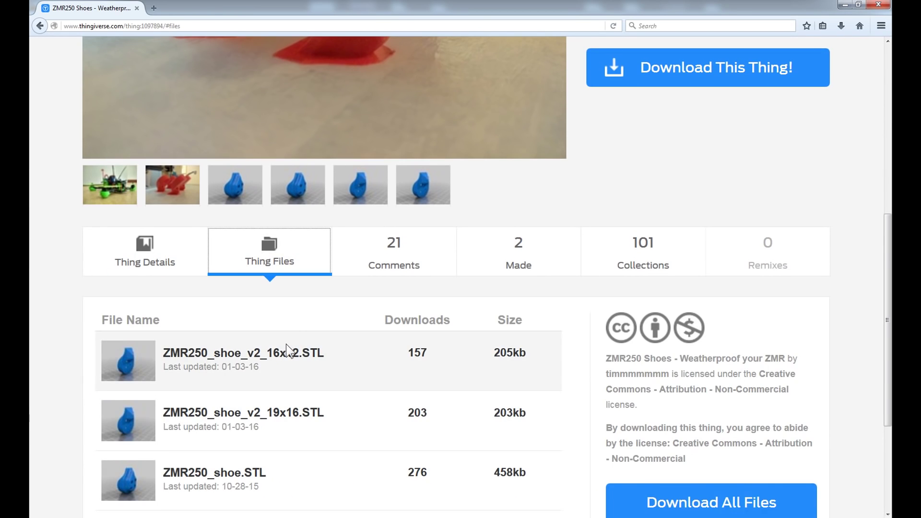
scroll(274, 216, down, 2)
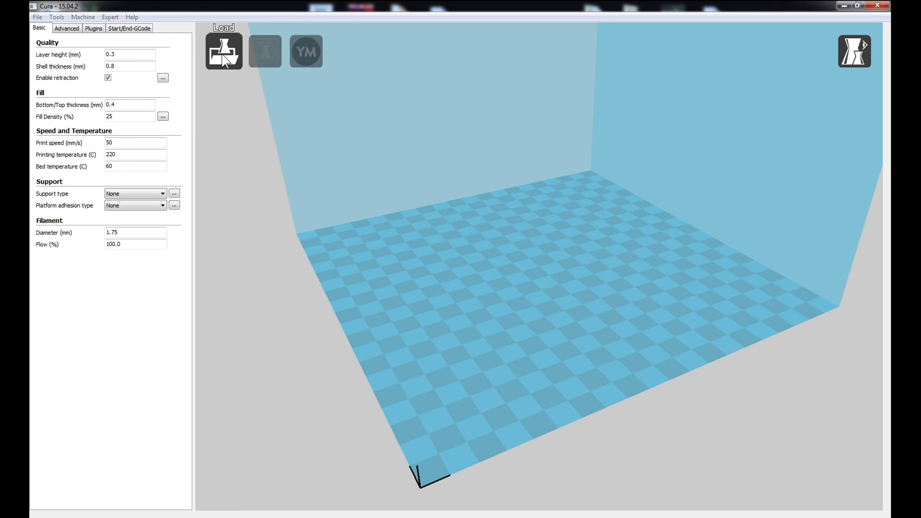
Switch to Cura and load the model ZMR250_shoe_v2_19x16.STL onto the build plate
click(224, 58)
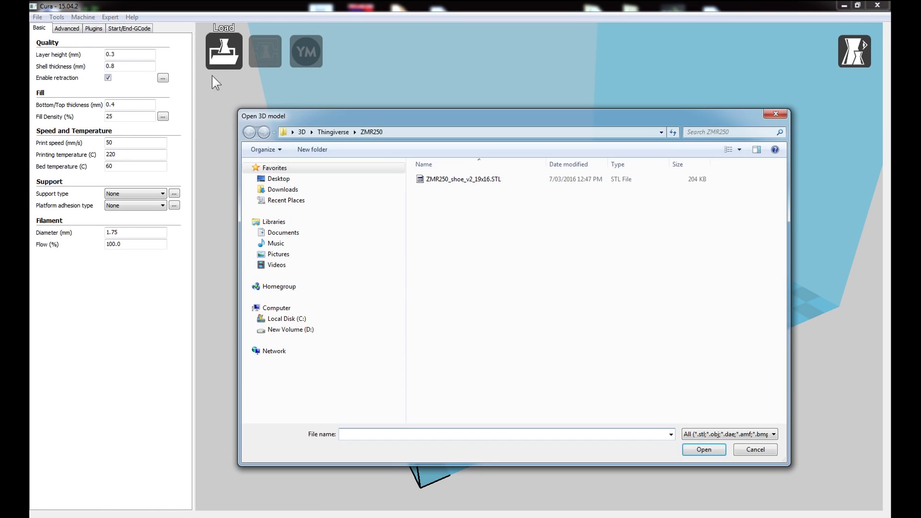
click(451, 180)
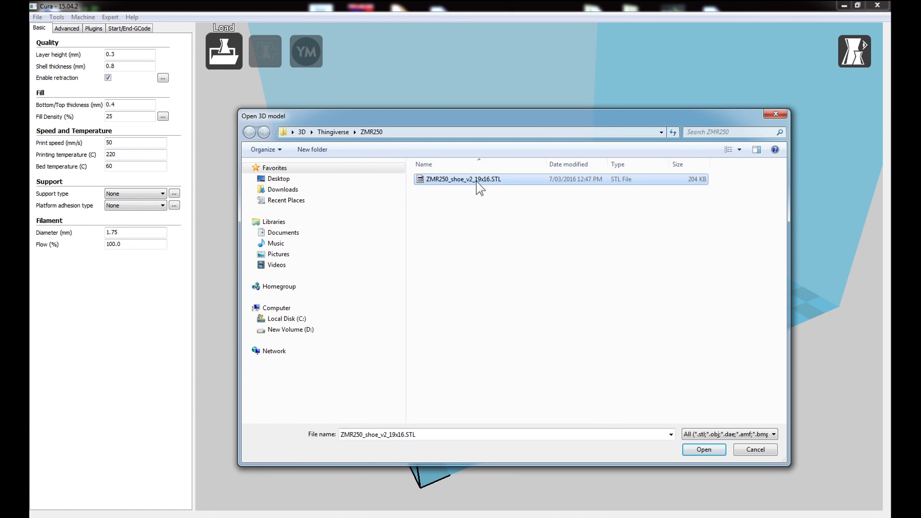
click(703, 449)
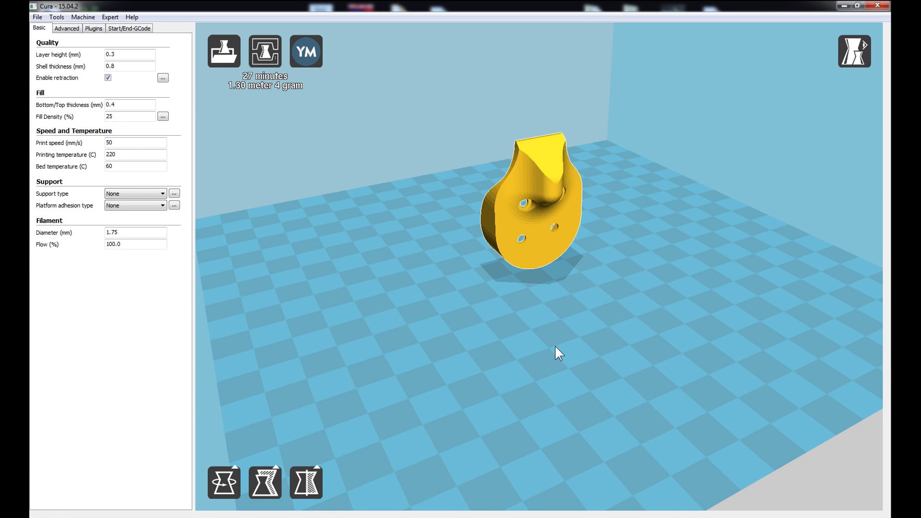
Rotate the shoe so its narrow angled end rests on the build plate with the rounded cup leaning upward
right_drag(545, 335, 615, 317)
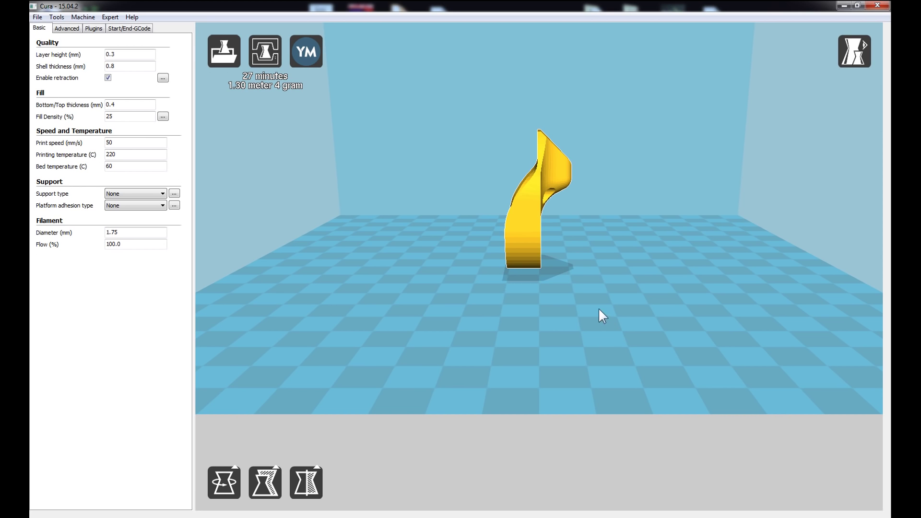
scroll(526, 206, up, 3)
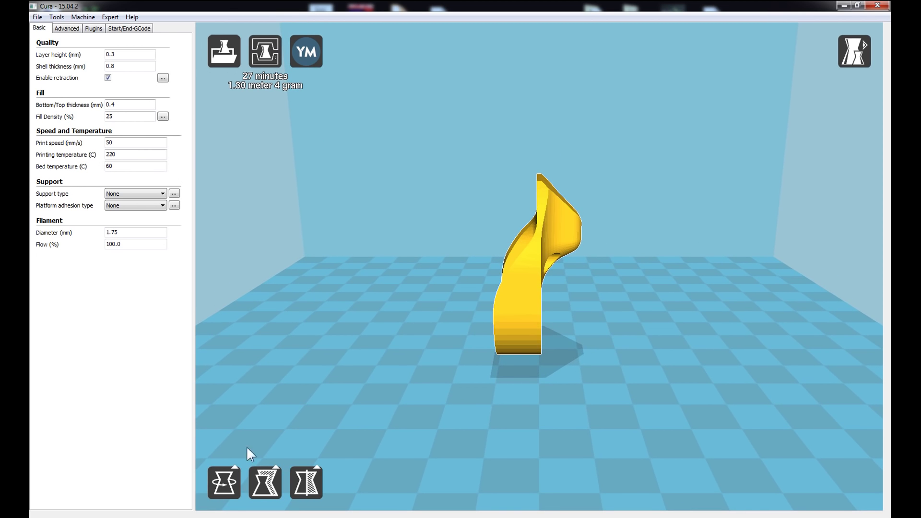
click(222, 486)
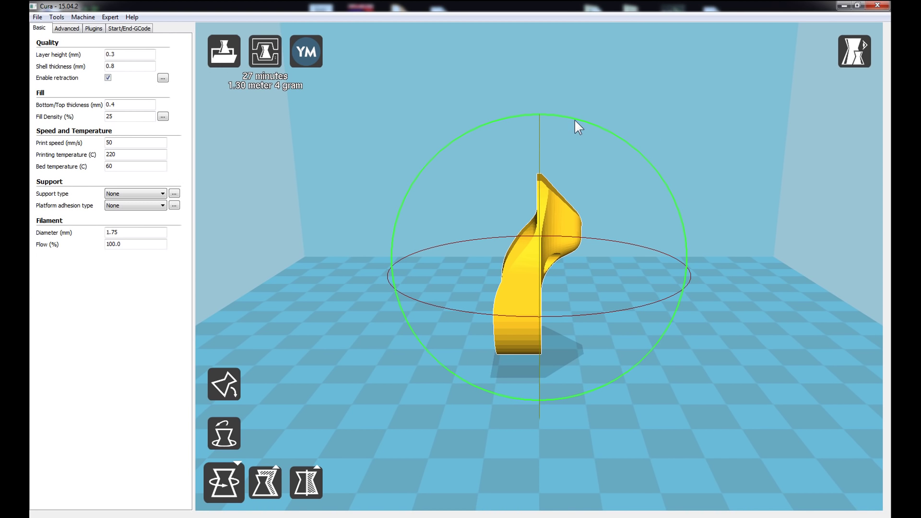
drag(574, 119, 633, 353)
right_drag(754, 338, 773, 278)
drag(636, 152, 662, 200)
right_drag(841, 278, 772, 364)
right_drag(727, 385, 667, 358)
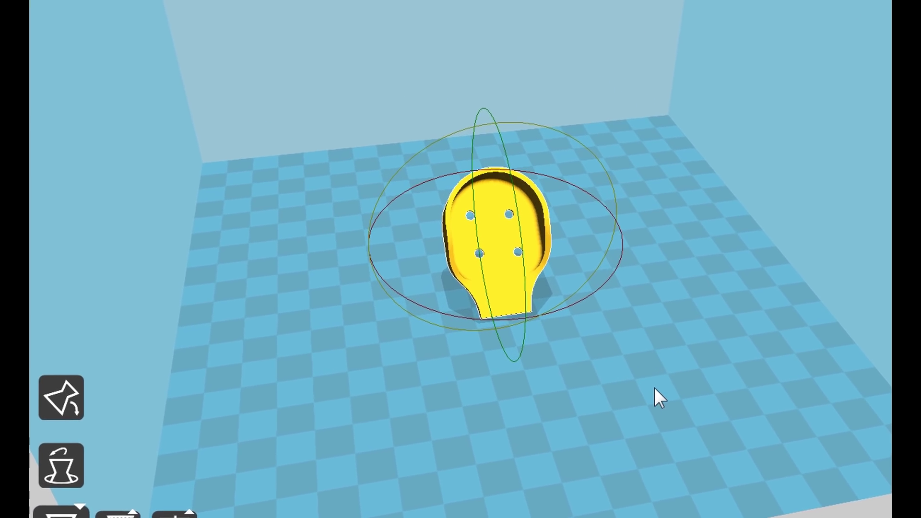
click(671, 409)
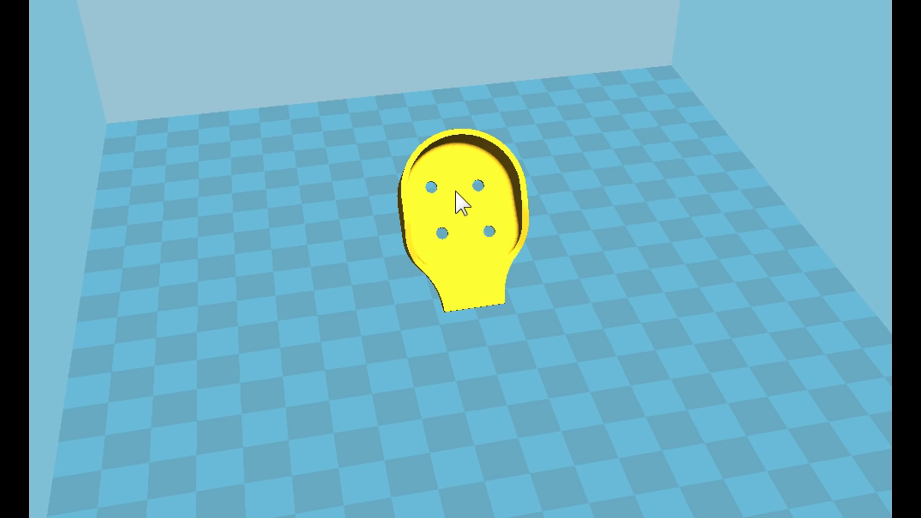
Multiply the rotated shoe by adding 3 copies
right_click(455, 191)
click(533, 242)
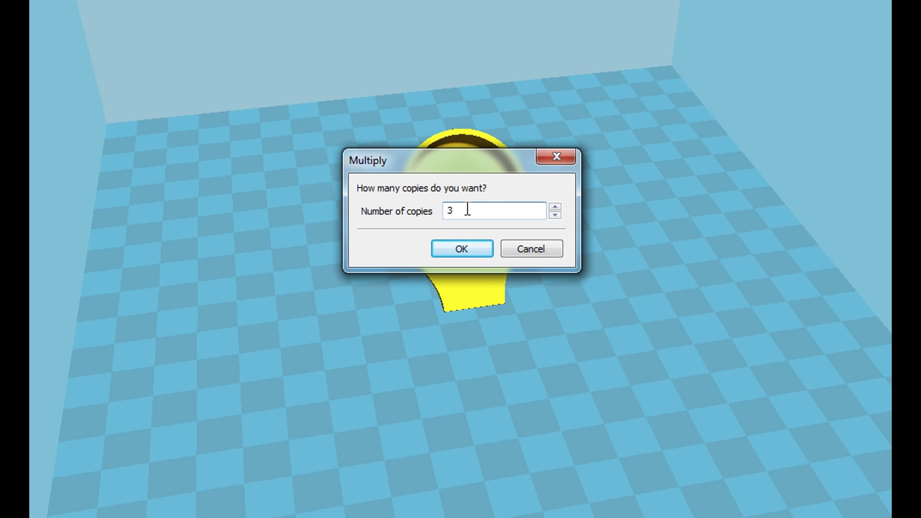
click(470, 252)
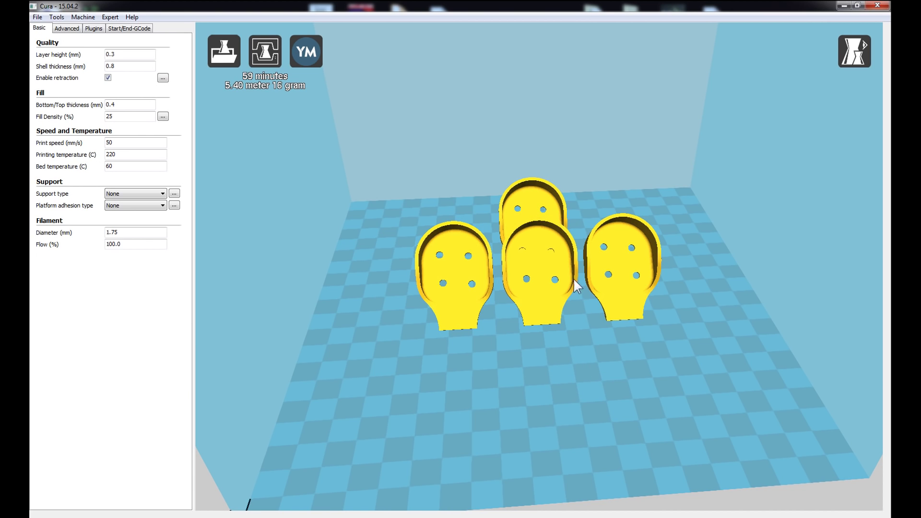
Move the outermost copy and the rear copy in front of the other two to form a two-by-two grid
click(472, 288)
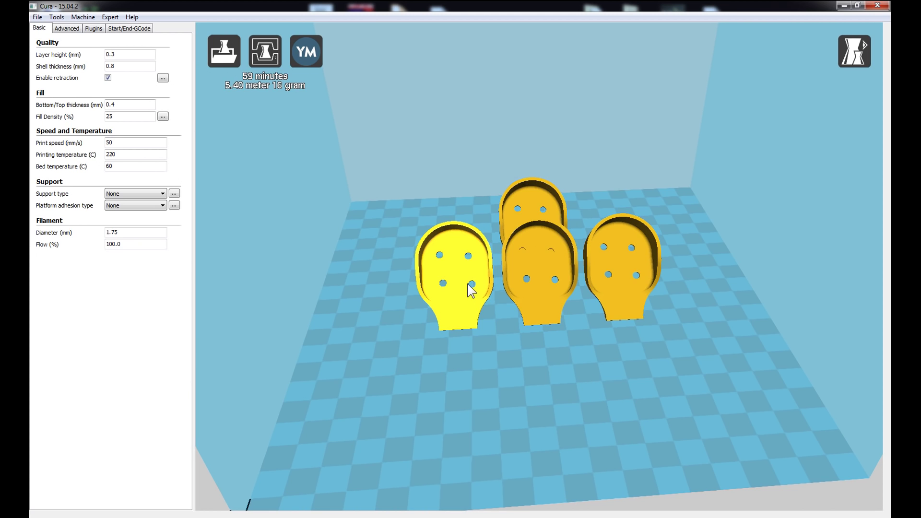
drag(458, 281, 649, 328)
drag(539, 199, 554, 298)
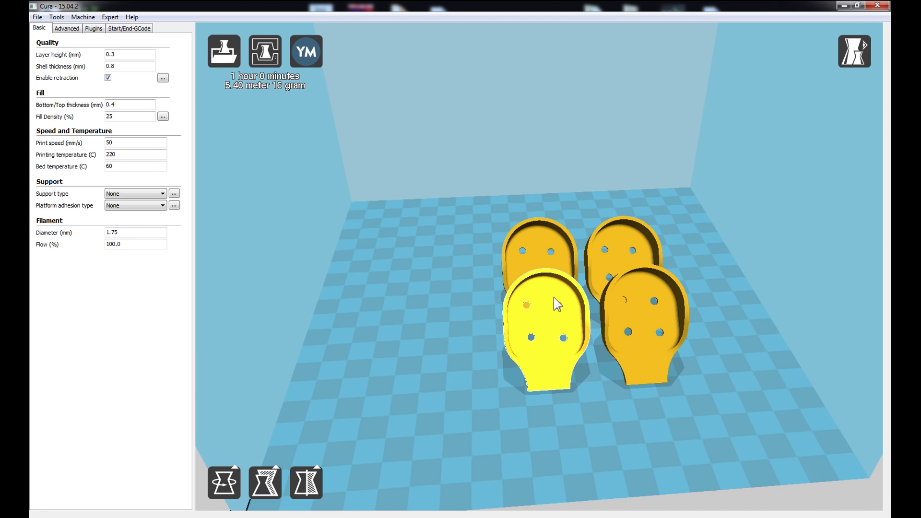
Set the layer height to 0.2 mm
right_drag(613, 443, 654, 436)
right_drag(696, 272, 705, 294)
scroll(728, 308, up, 5)
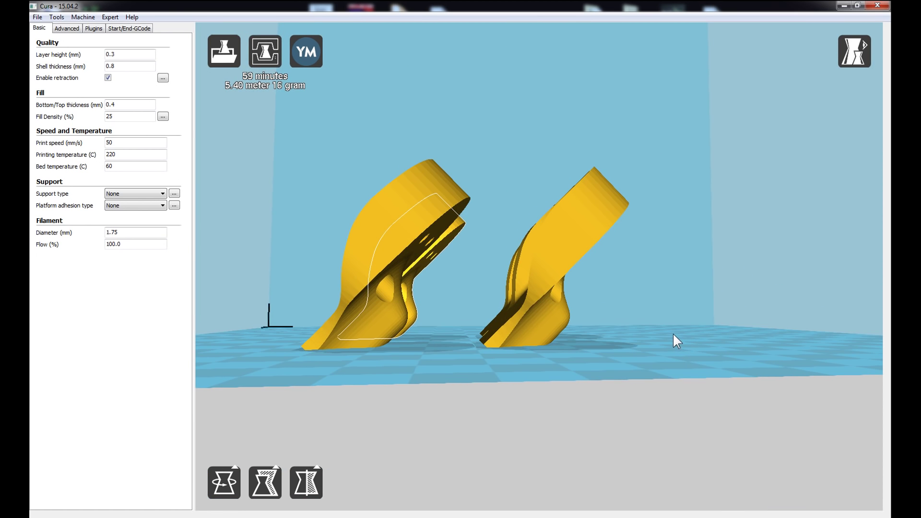
right_drag(674, 339, 722, 349)
scroll(722, 348, down, 3)
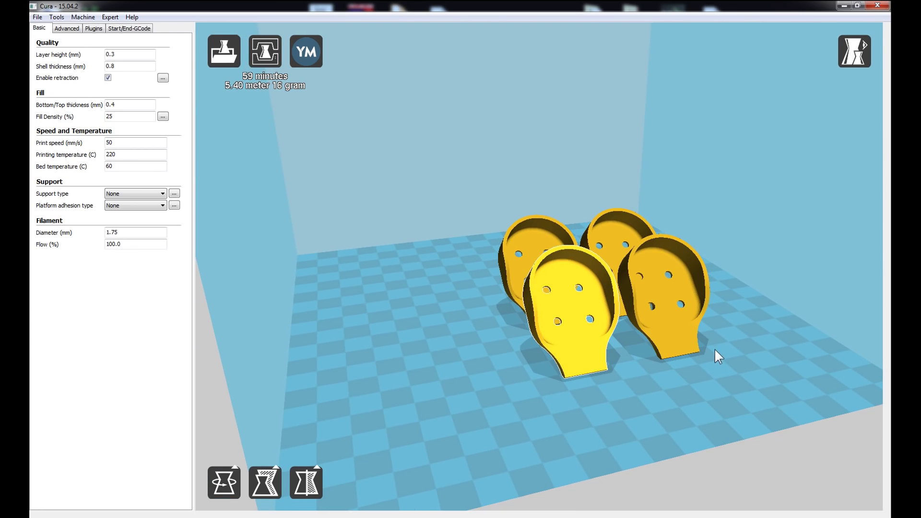
right_drag(526, 312, 730, 405)
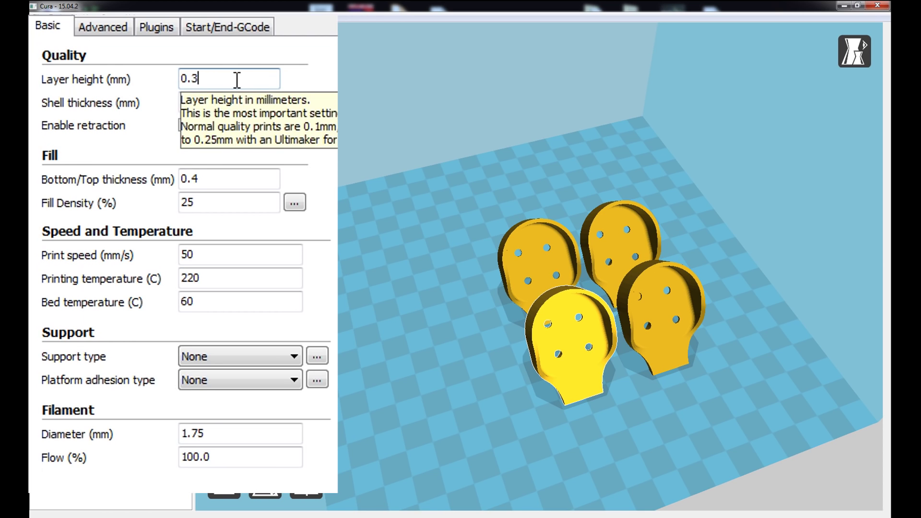
key(BackSpace)
text(2)
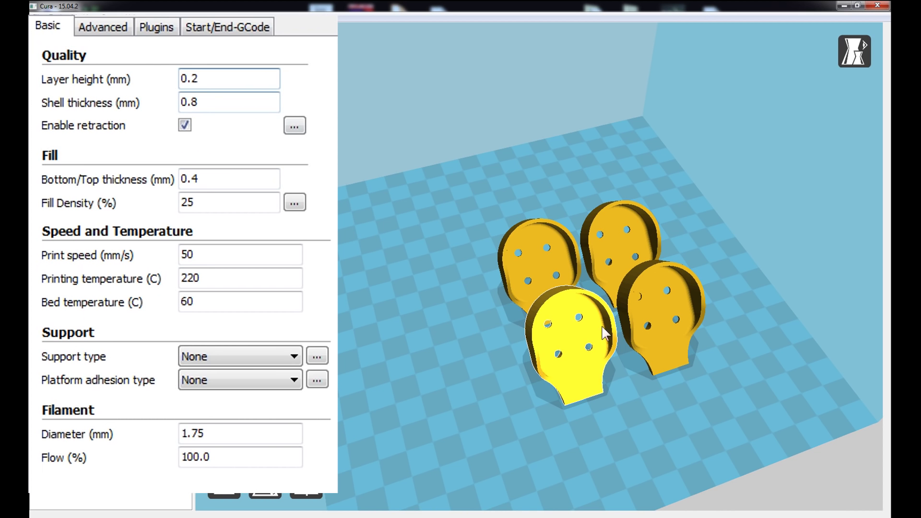
Examine the four tilted shoes from the front and side, and check the bottom/top thickness setting
right_drag(723, 347, 697, 340)
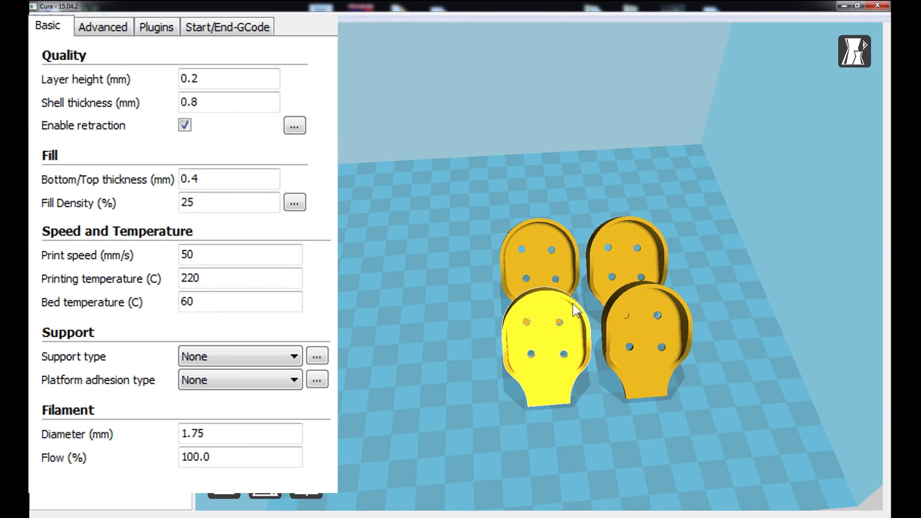
mouse_move(696, 392)
right_down()
mouse_move(735, 390)
mouse_move(756, 372)
mouse_move(693, 384)
mouse_move(648, 369)
mouse_move(712, 372)
mouse_move(704, 393)
right_up()
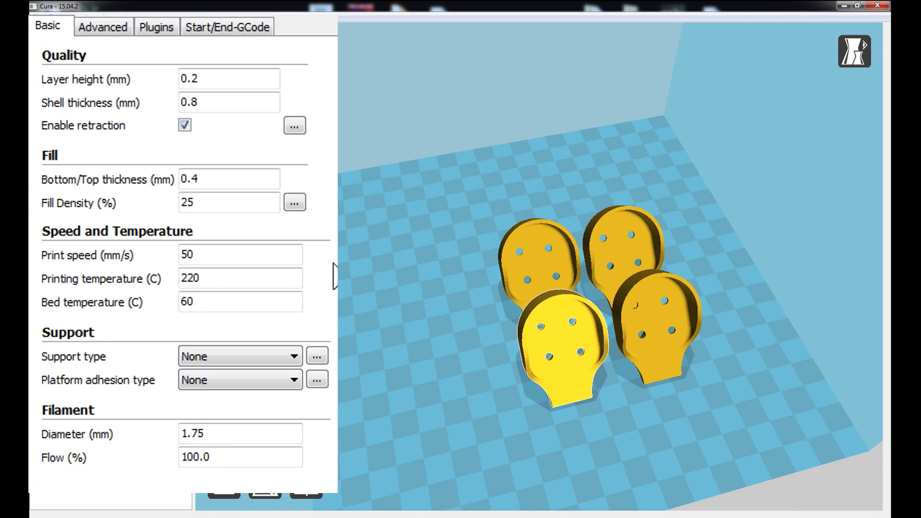
mouse_move(213, 180)
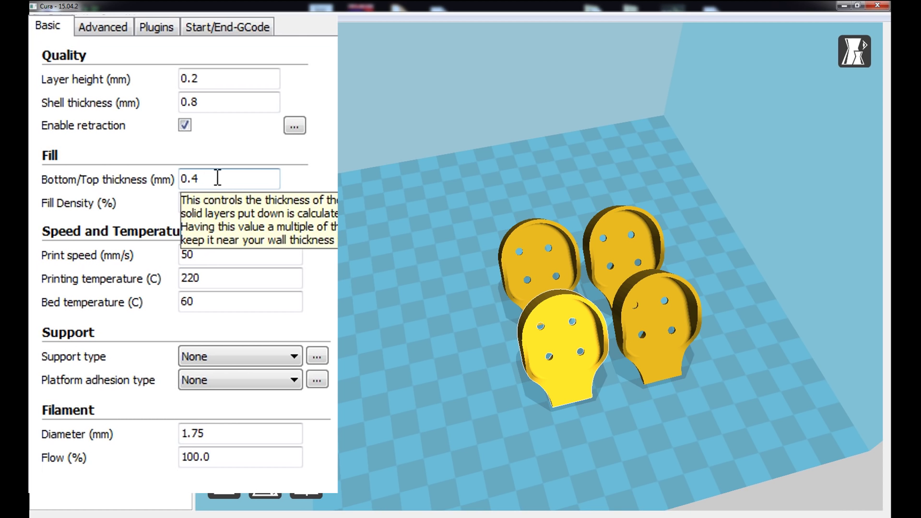
right_drag(712, 426, 709, 383)
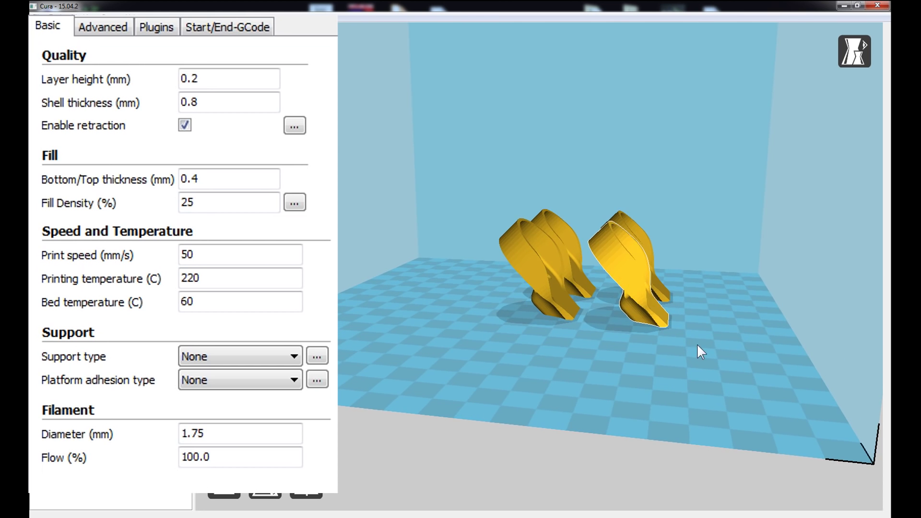
right_drag(701, 352, 656, 318)
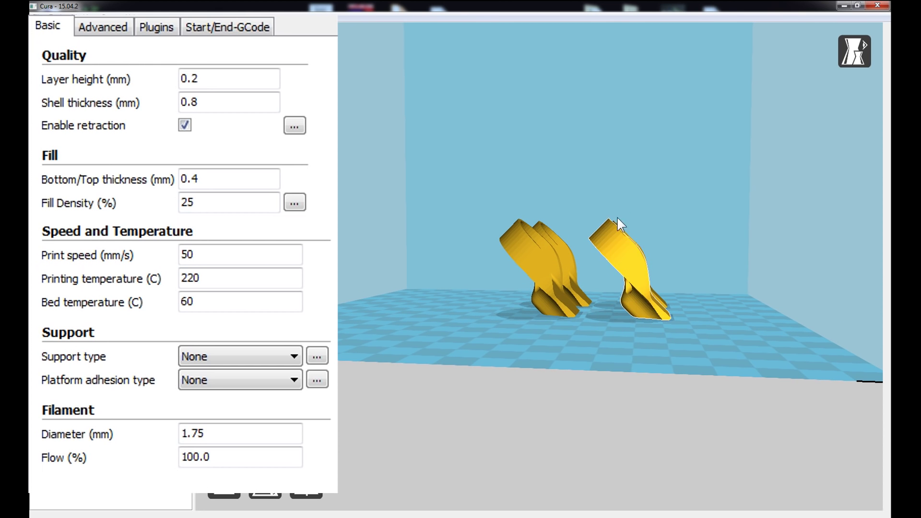
right_drag(749, 328, 736, 329)
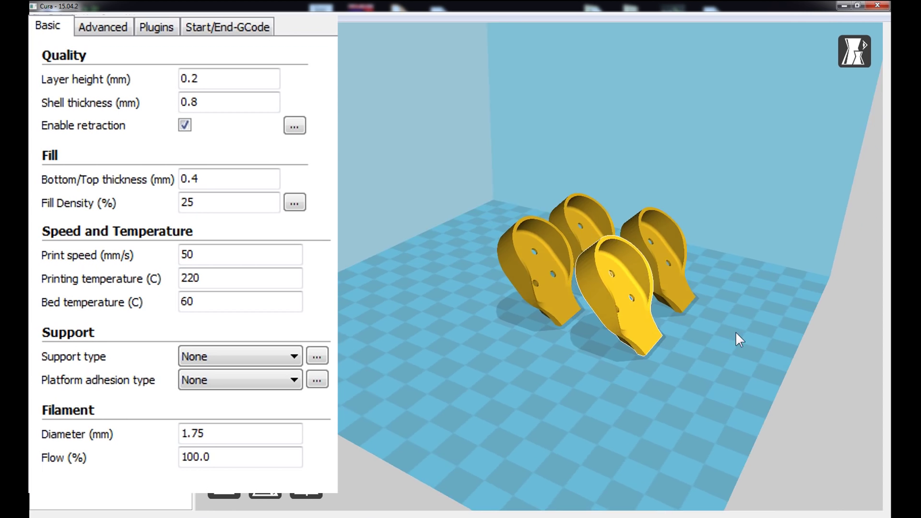
right_drag(733, 339, 715, 336)
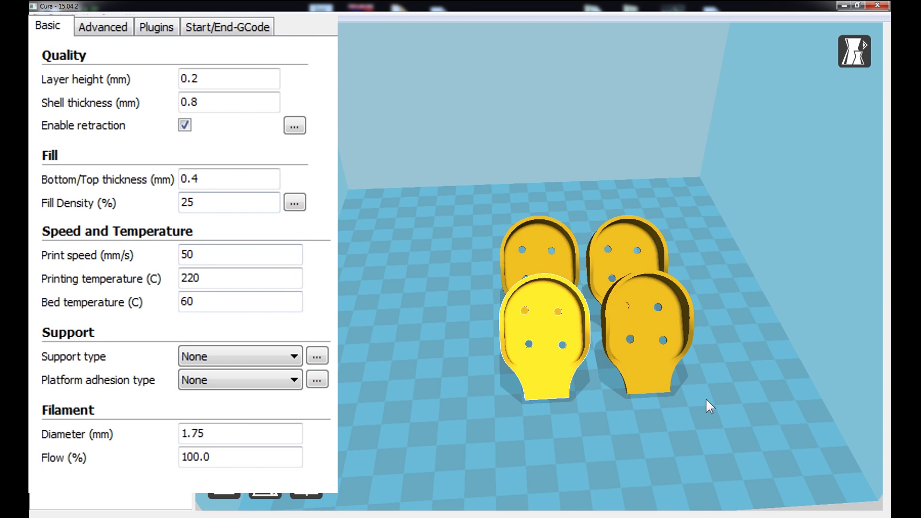
right_drag(707, 402, 751, 344)
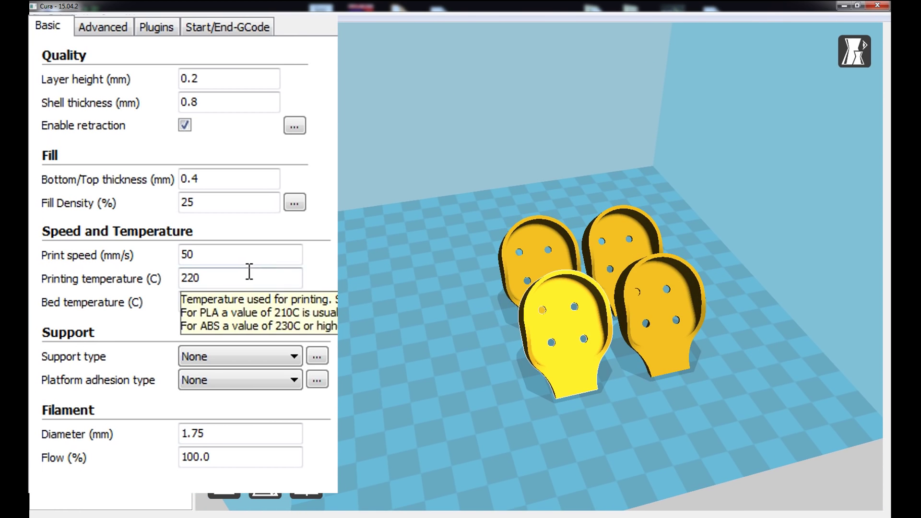
Set the fill density to 100% and check the print speed setting
double_click(230, 202)
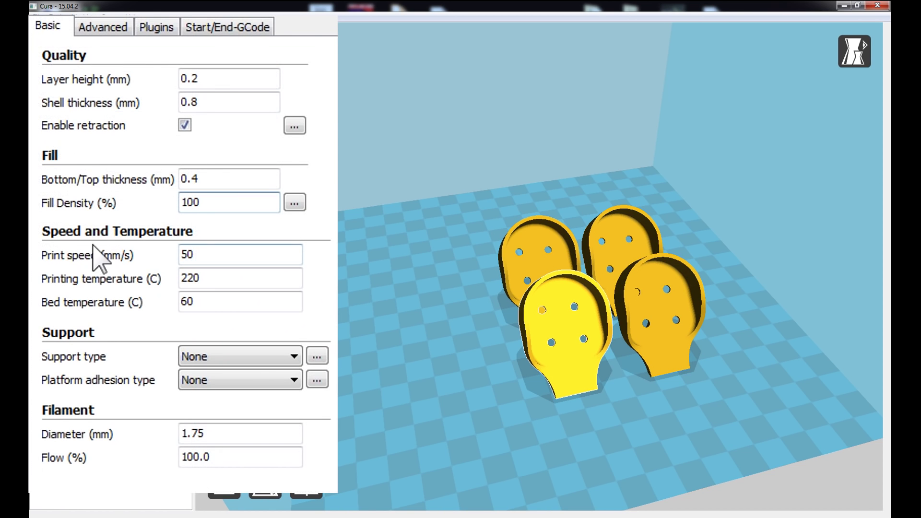
mouse_move(64, 257)
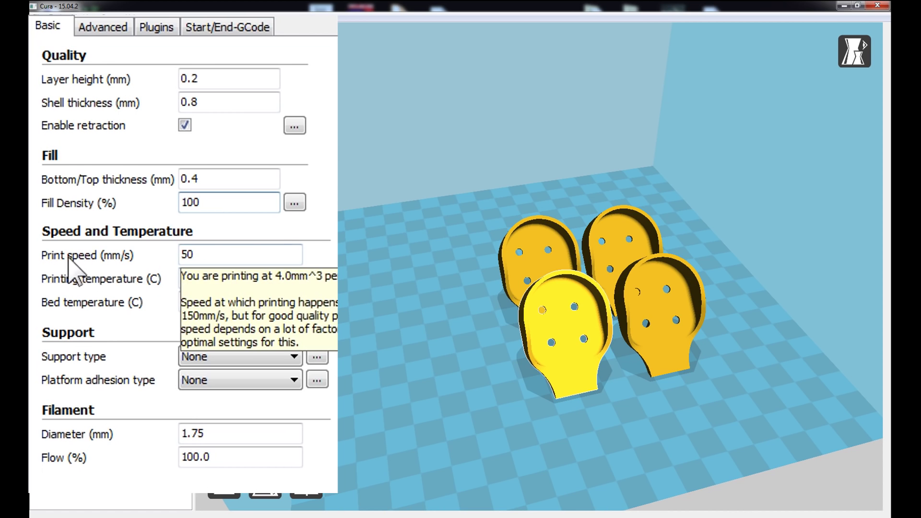
click(208, 257)
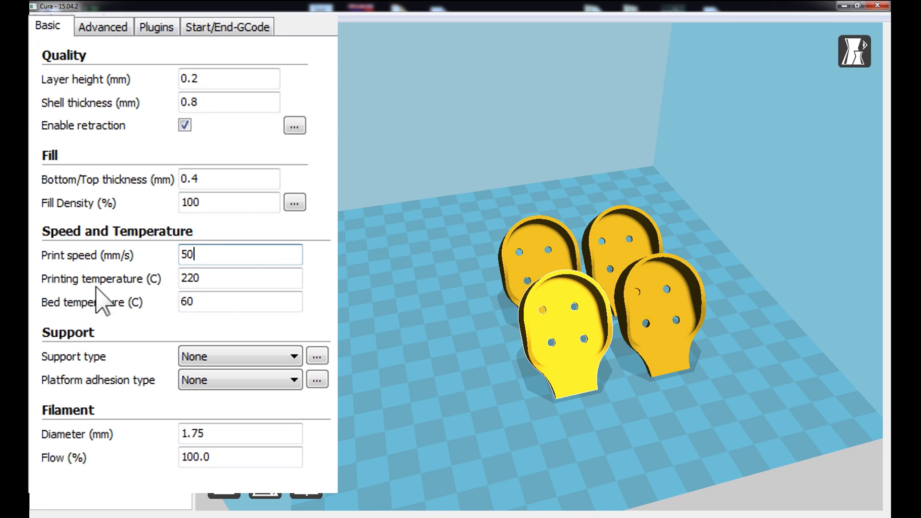
Set the printing temperature to 230 °C and the bed temperature to 90 °C
click(195, 281)
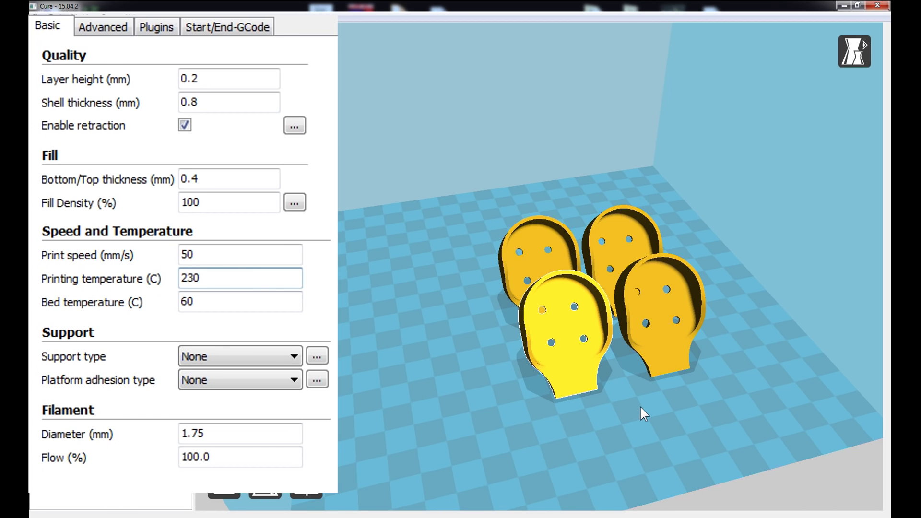
double_click(223, 302)
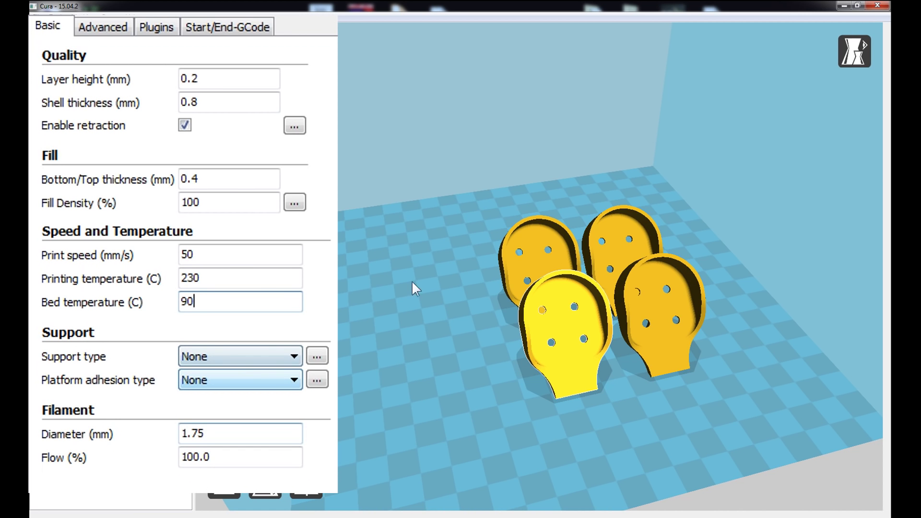
right_drag(462, 315, 493, 298)
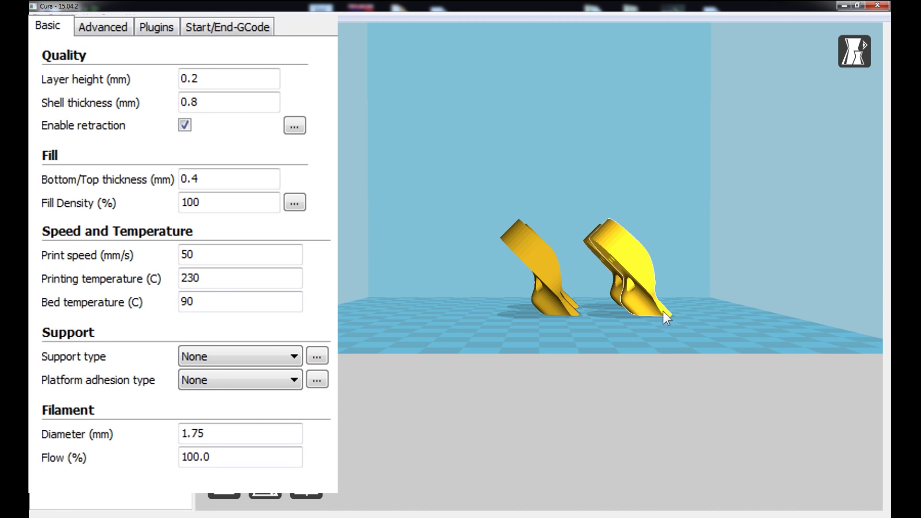
right_drag(715, 330, 648, 343)
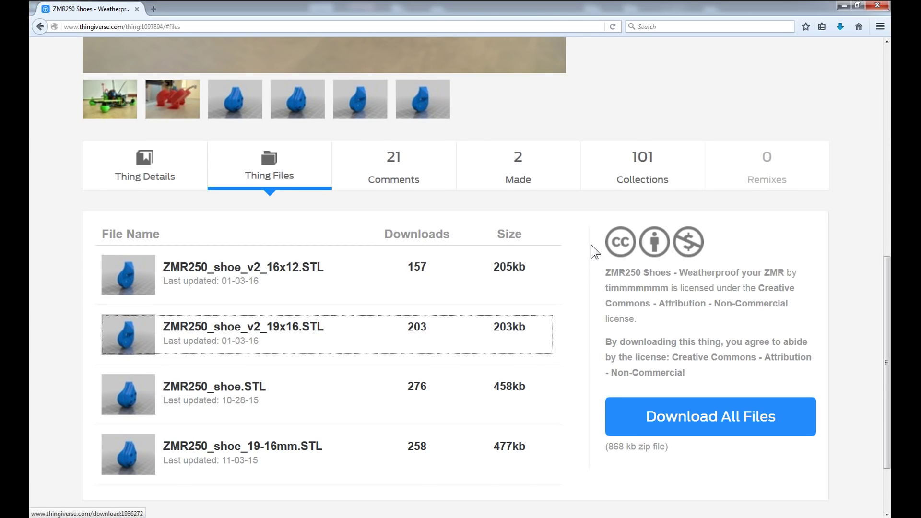
Examine the Thingiverse photo of the four printed shoes and return to Cura
scroll(590, 250, up, 4)
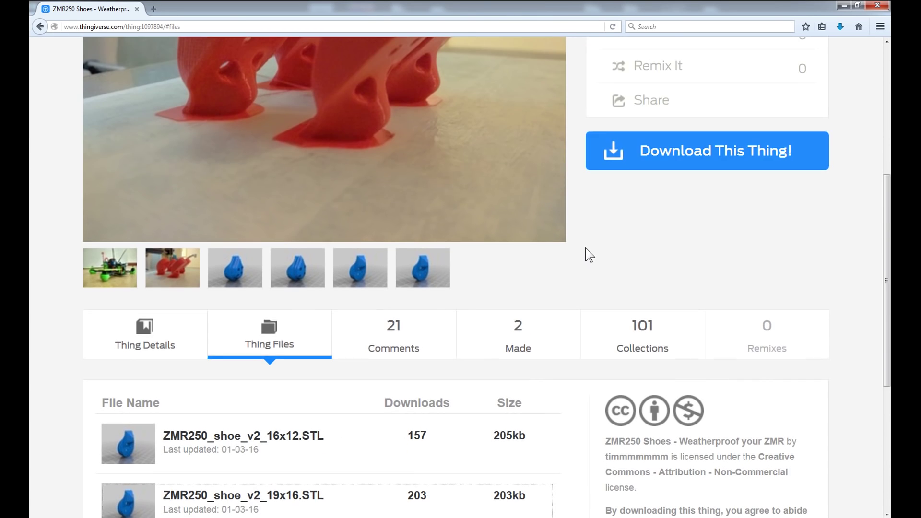
scroll(589, 254, up, 3)
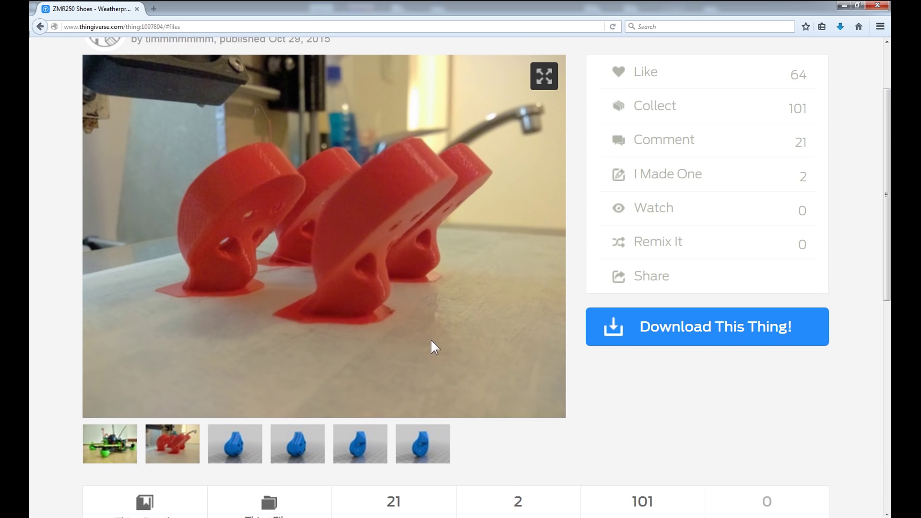
click(455, 513)
Set the platform adhesion type to Brim and accept a brim line amount of 20
mouse_move(79, 206)
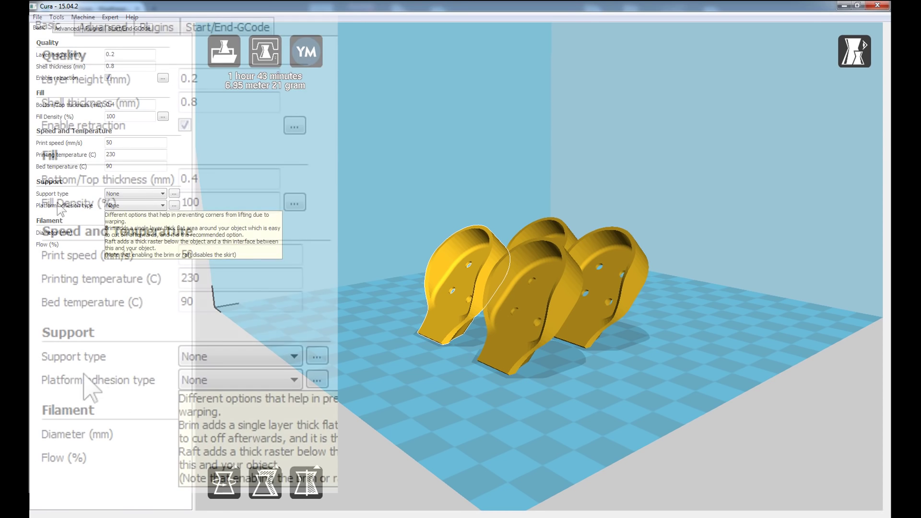
click(265, 384)
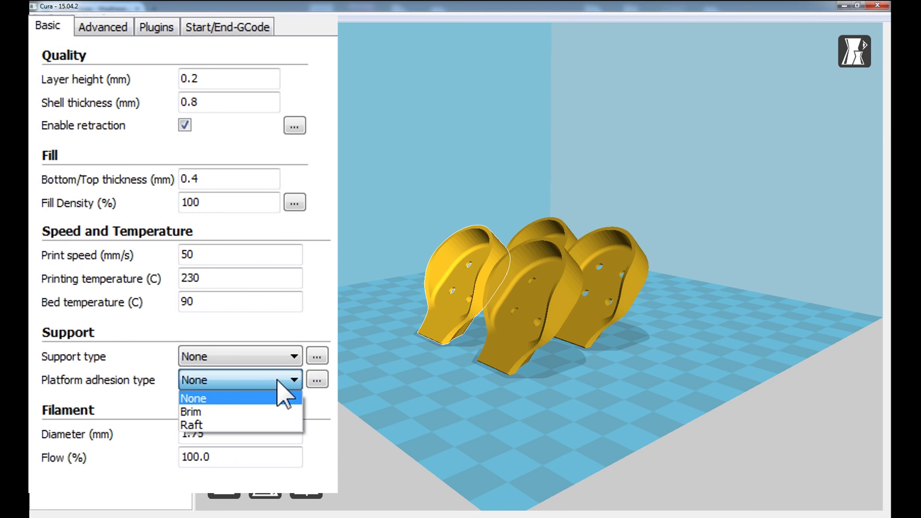
click(239, 412)
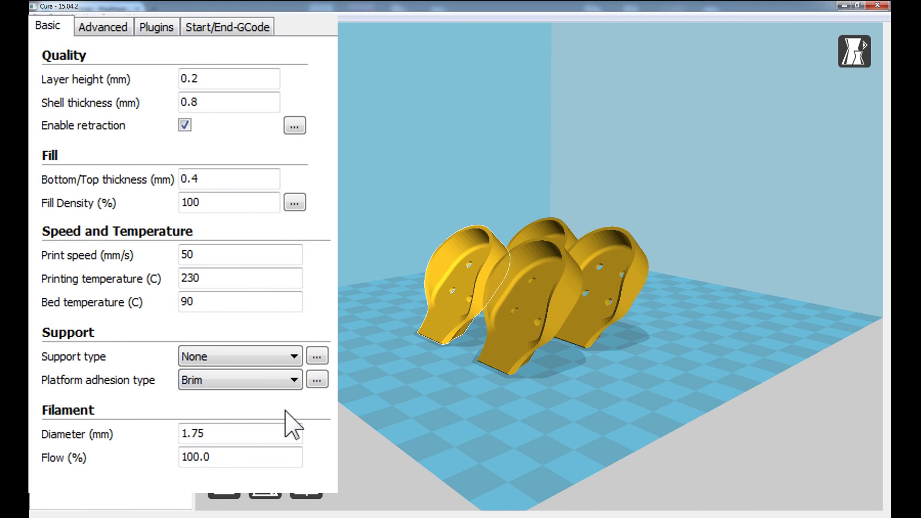
click(317, 381)
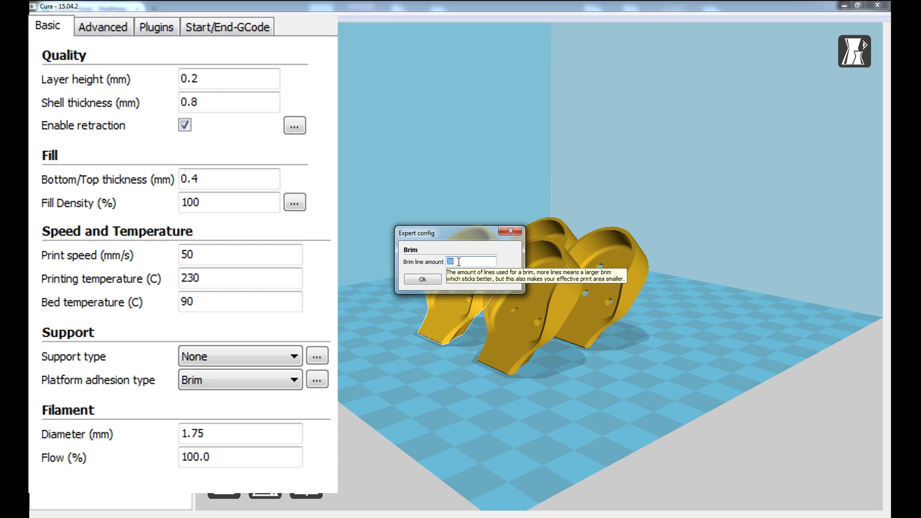
click(422, 279)
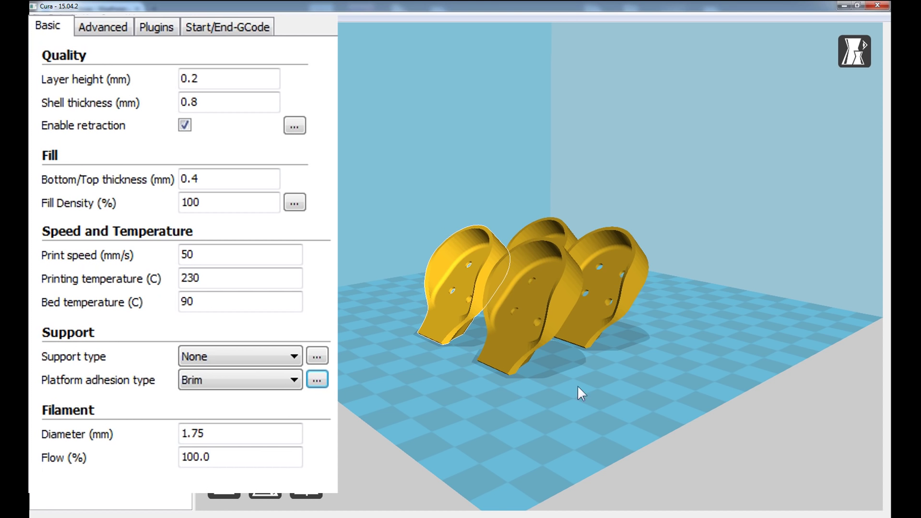
Inspect the brims around the four shoes in the Layers view mode, and return to the Normal view mode
right_drag(686, 349, 641, 338)
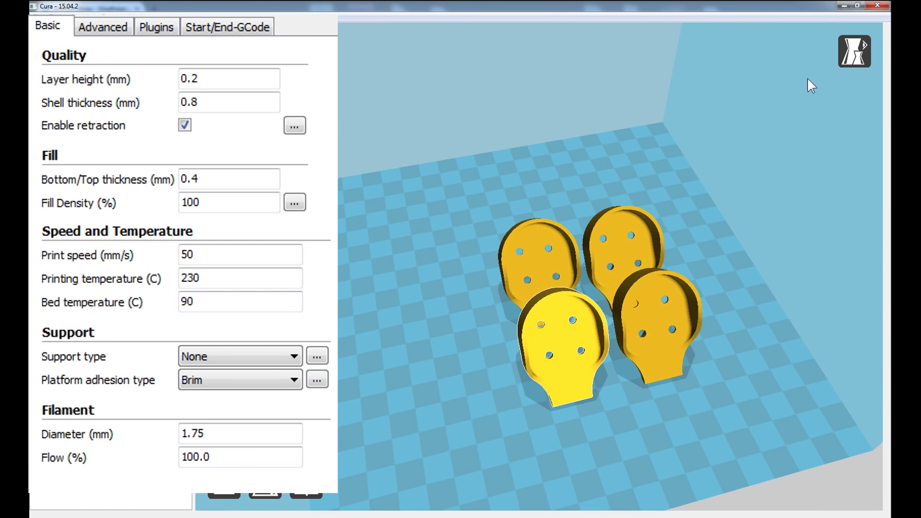
click(855, 51)
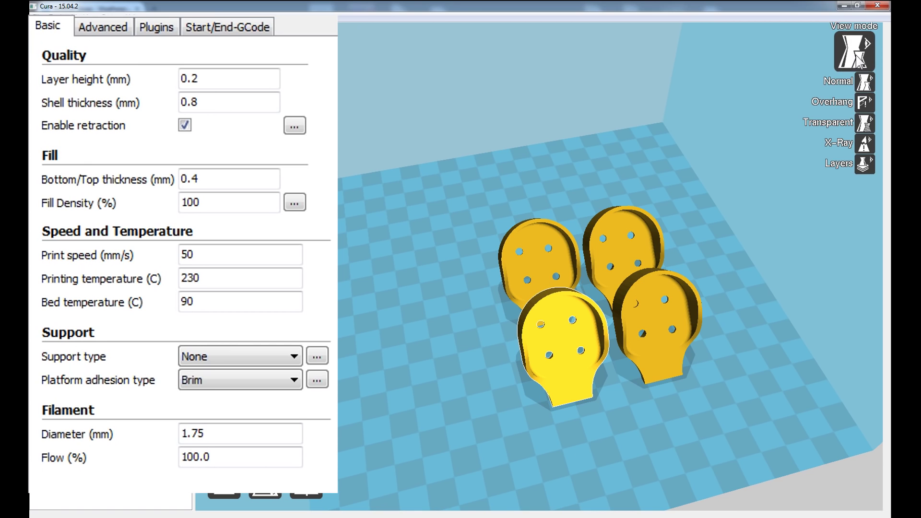
click(864, 165)
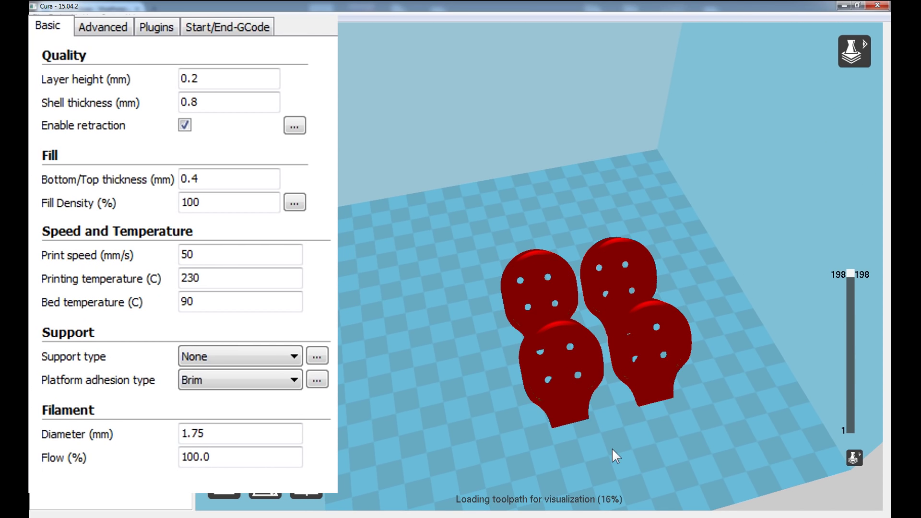
scroll(680, 453, up, 2)
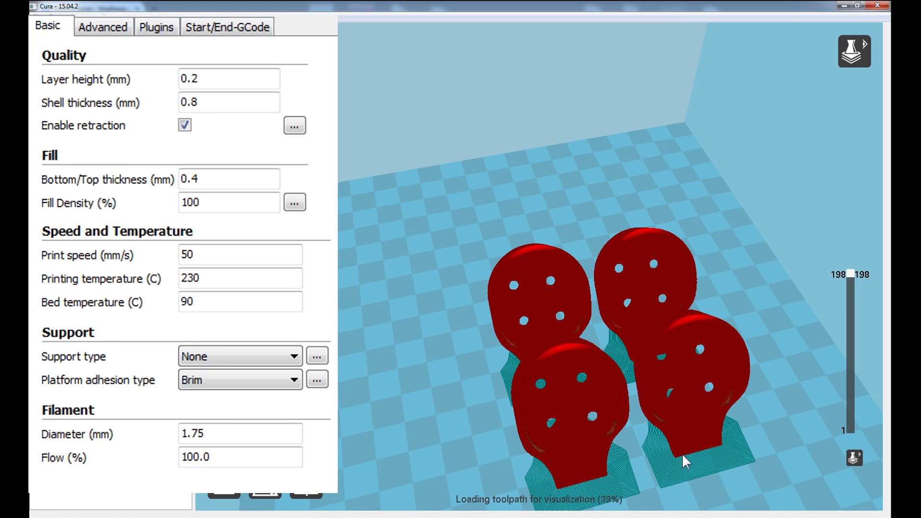
right_drag(680, 454, 691, 402)
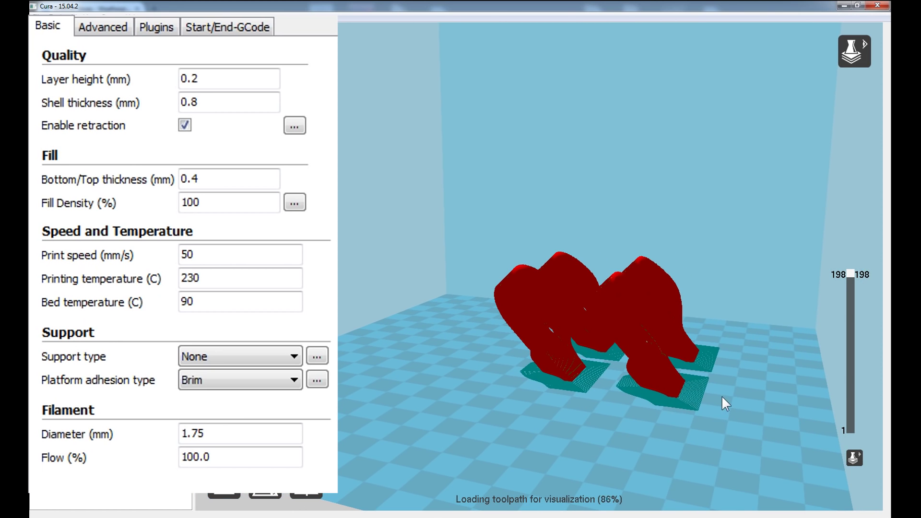
right_drag(718, 396, 709, 426)
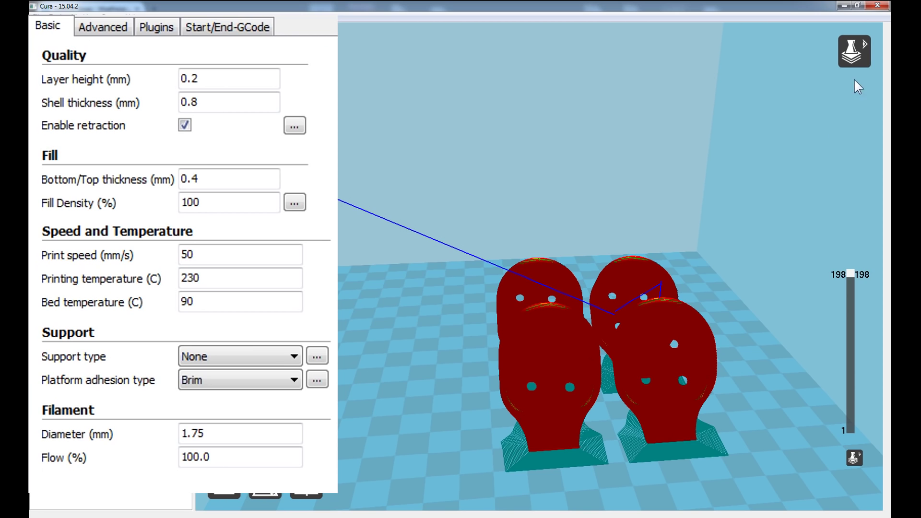
click(849, 56)
click(866, 82)
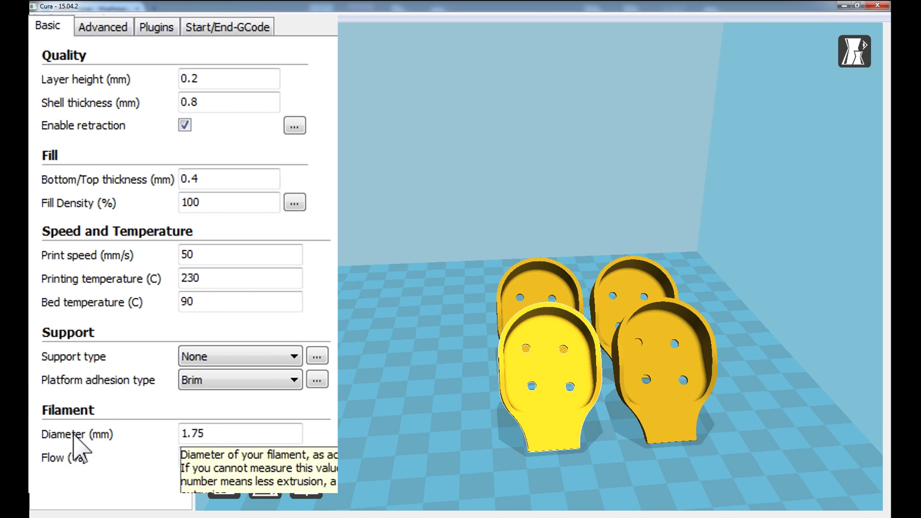
Check the filament diameter and flow settings
double_click(214, 432)
click(246, 433)
key(Tab)
click(240, 459)
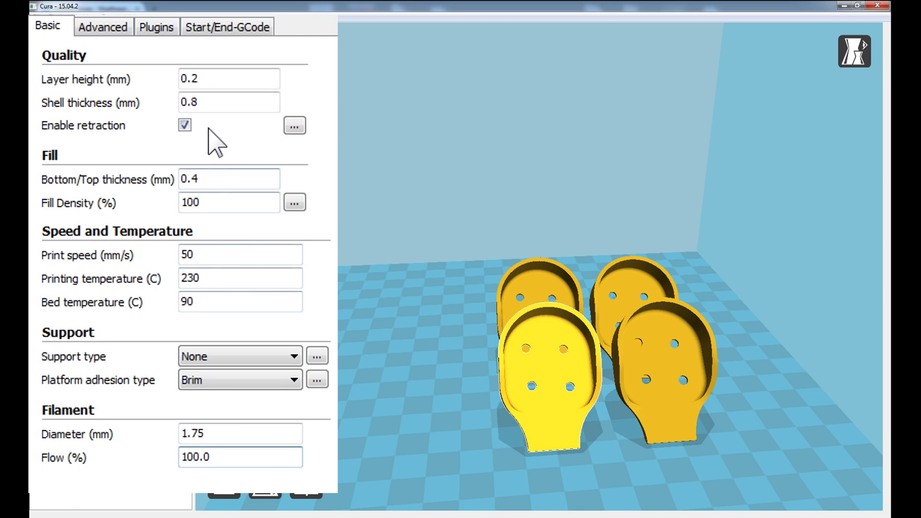
Check the retraction speed and distance in the advanced print settings
click(107, 26)
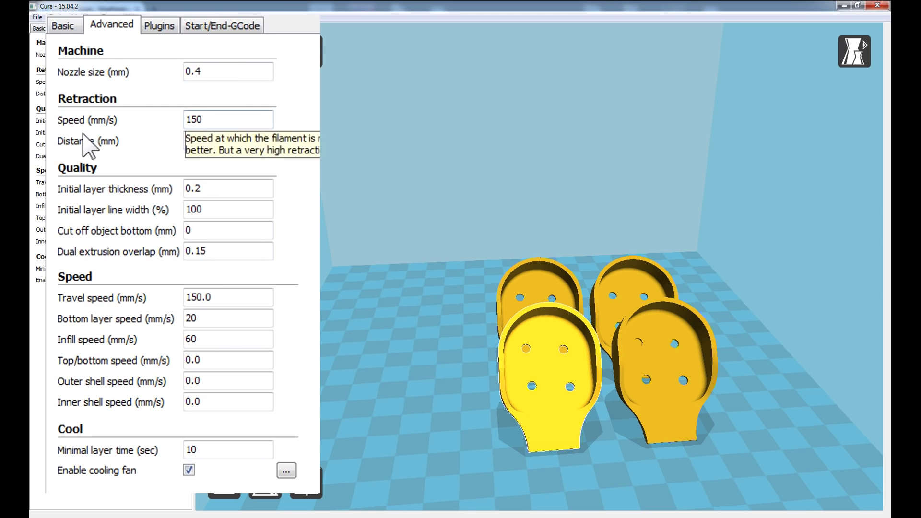
click(219, 116)
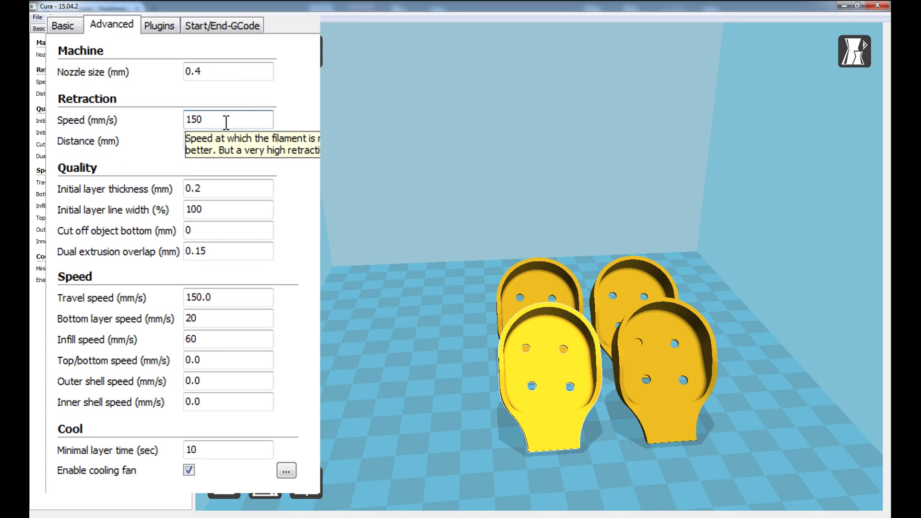
click(226, 141)
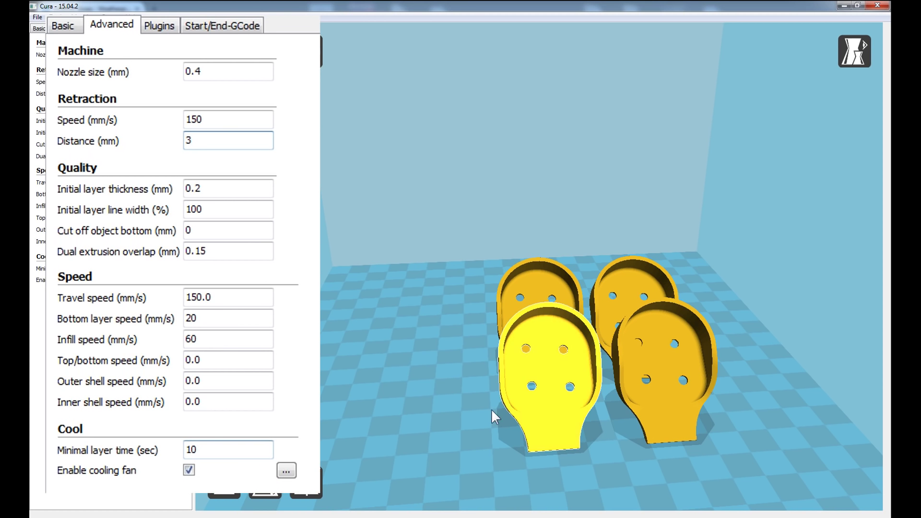
Disable the cooling fan for the print
mouse_move(473, 416)
right_down()
mouse_move(486, 412)
mouse_move(473, 413)
right_up()
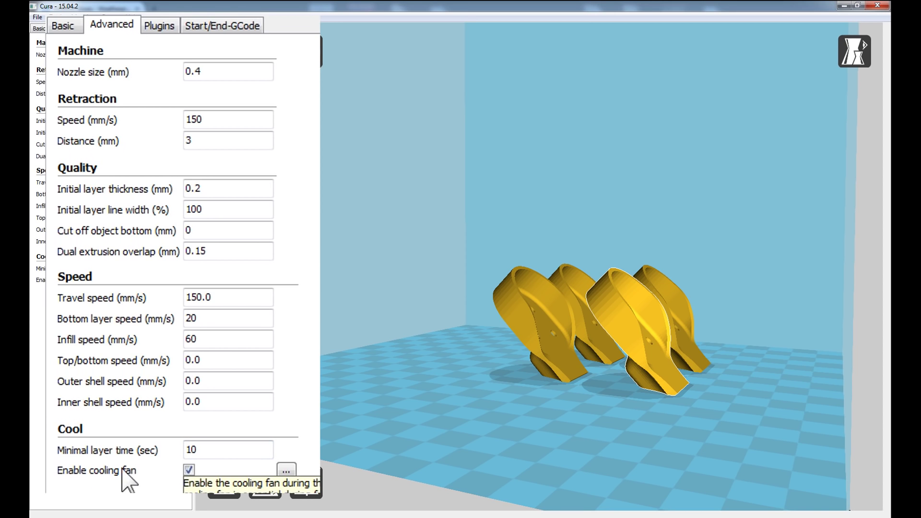
click(188, 471)
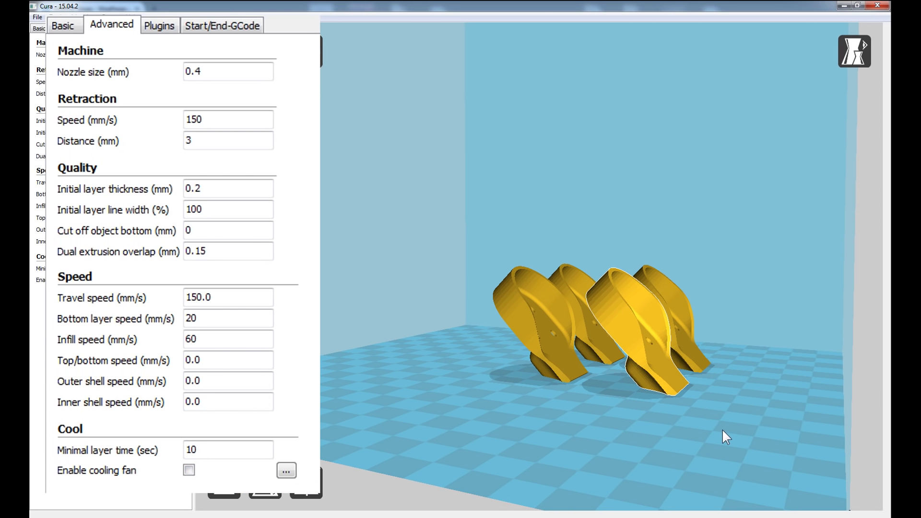
right_drag(746, 413, 725, 396)
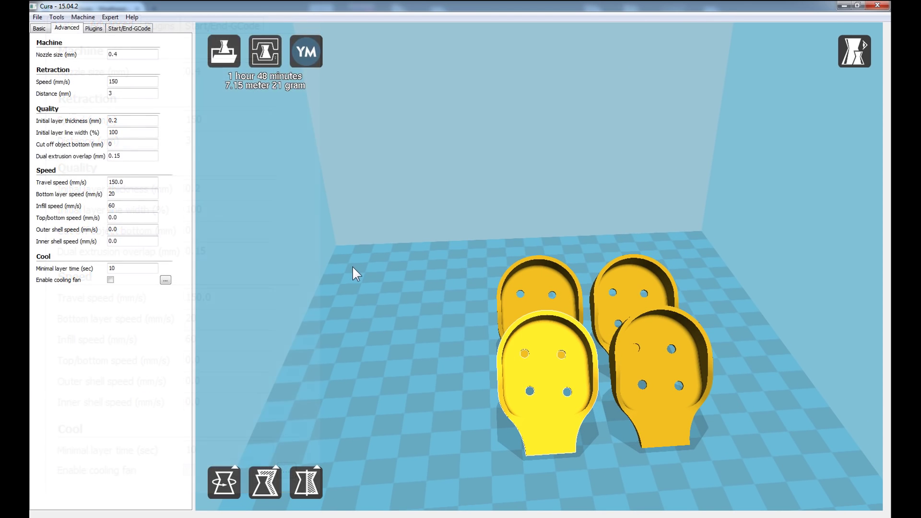
Save the G-code for the four-shoe layout
right_drag(386, 280, 416, 292)
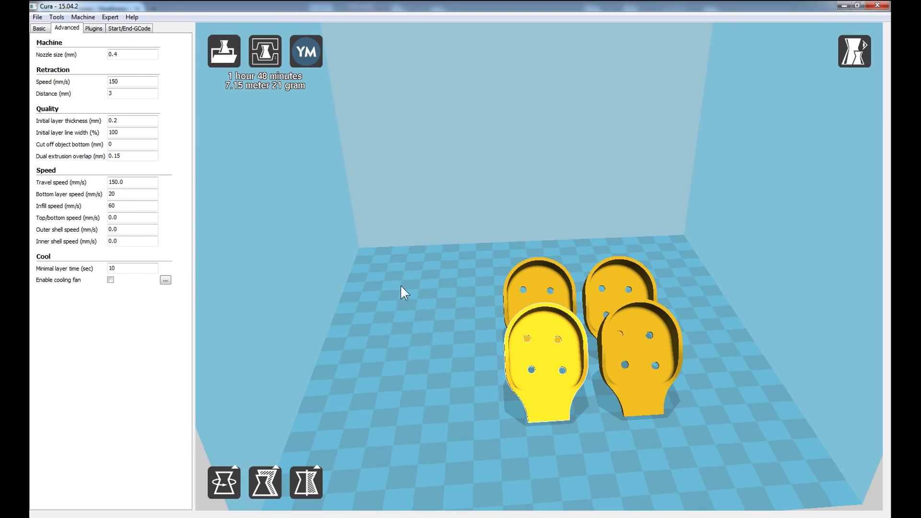
click(37, 16)
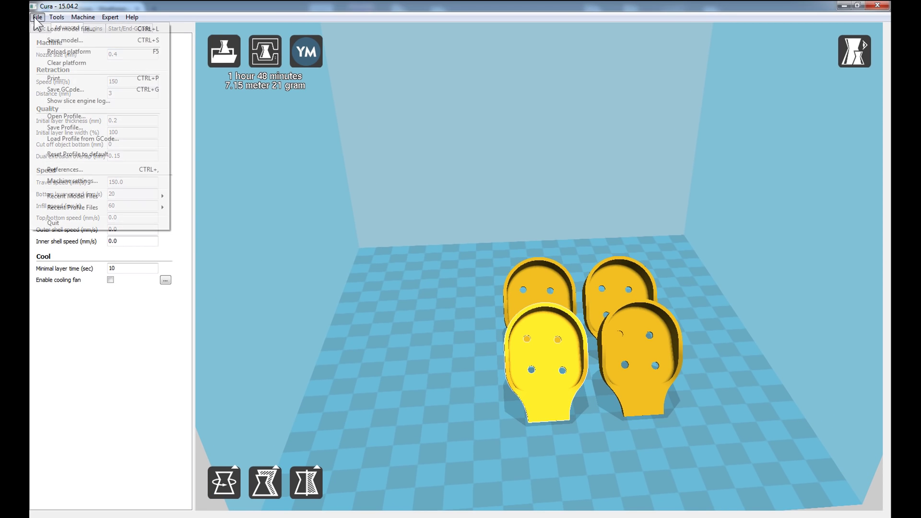
click(91, 89)
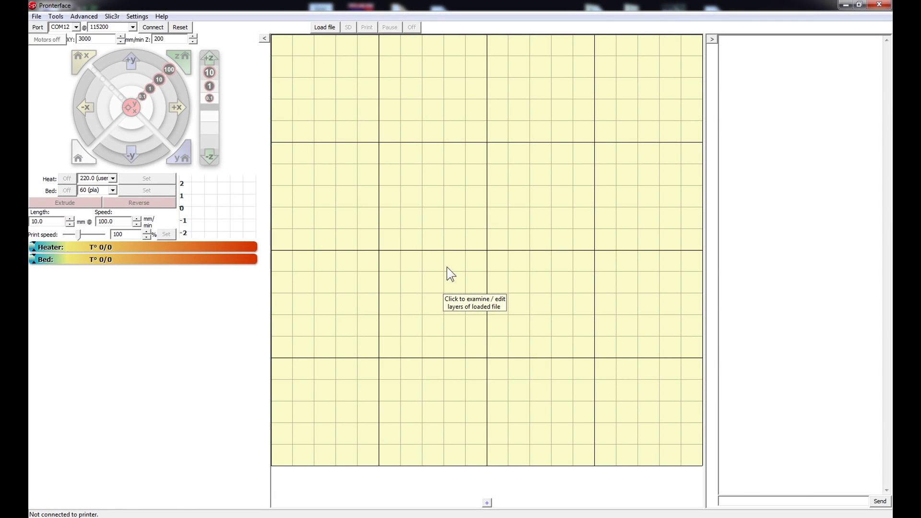
Load ZMR250_shoe_v2_19x16.gcode from the ZMR250 folder into Pronterface
click(332, 27)
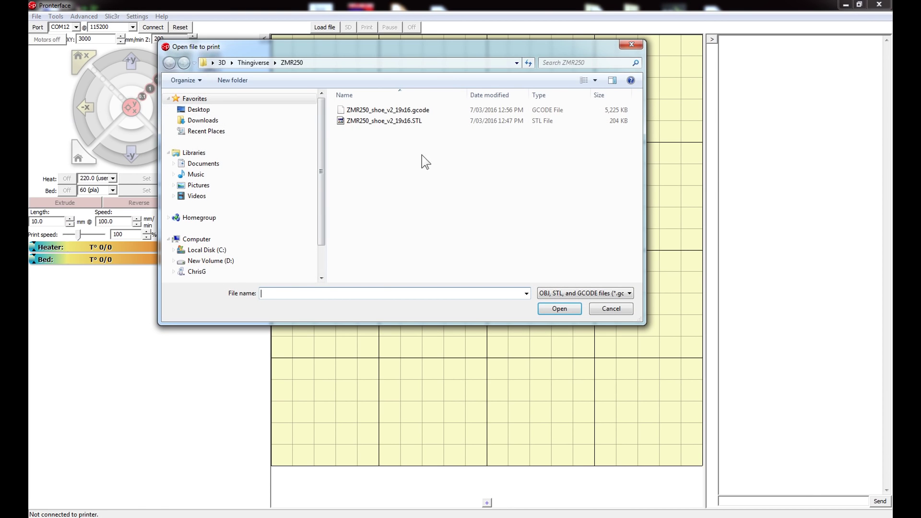
click(442, 113)
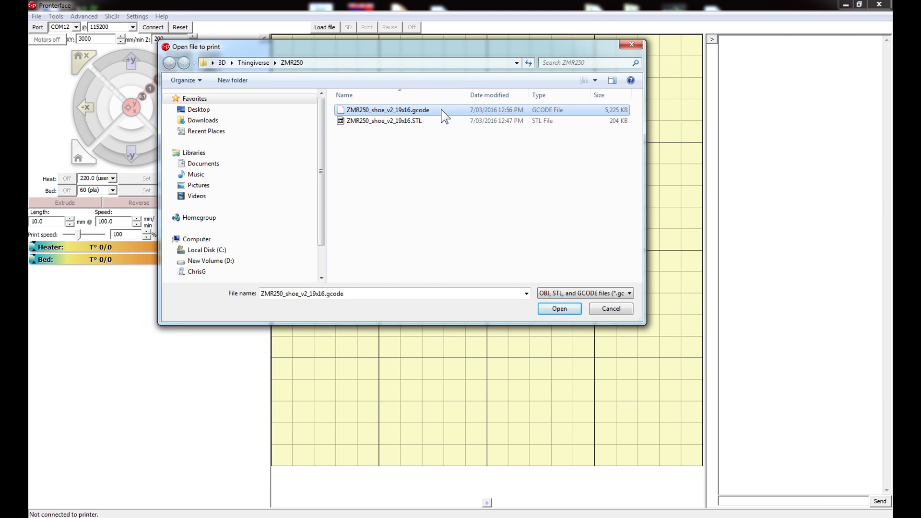
click(557, 310)
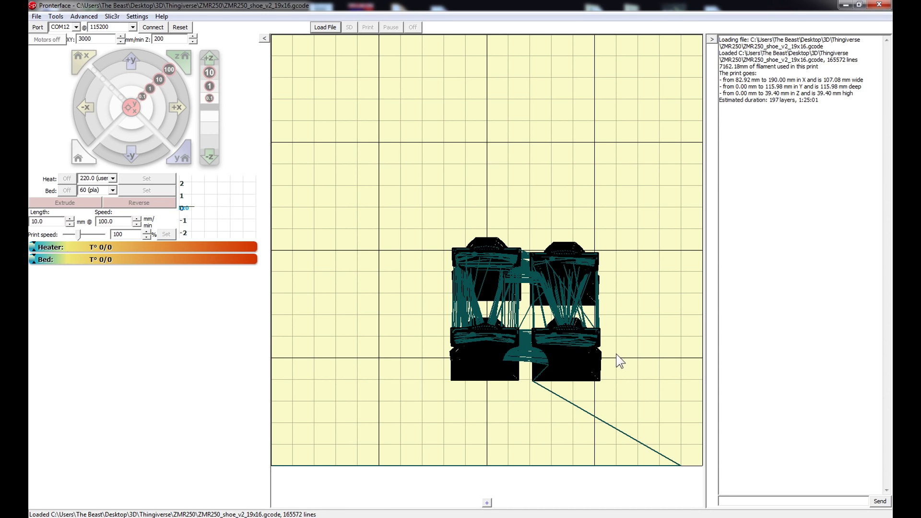
Step through the layers of the loaded print, and review its filament usage and estimated duration in the log
scroll(620, 355, up, 2)
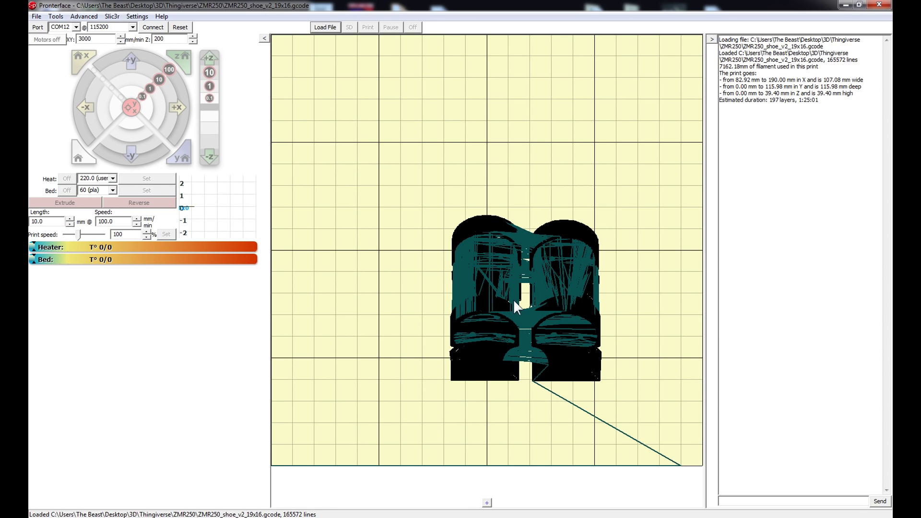
scroll(566, 276, up, 1)
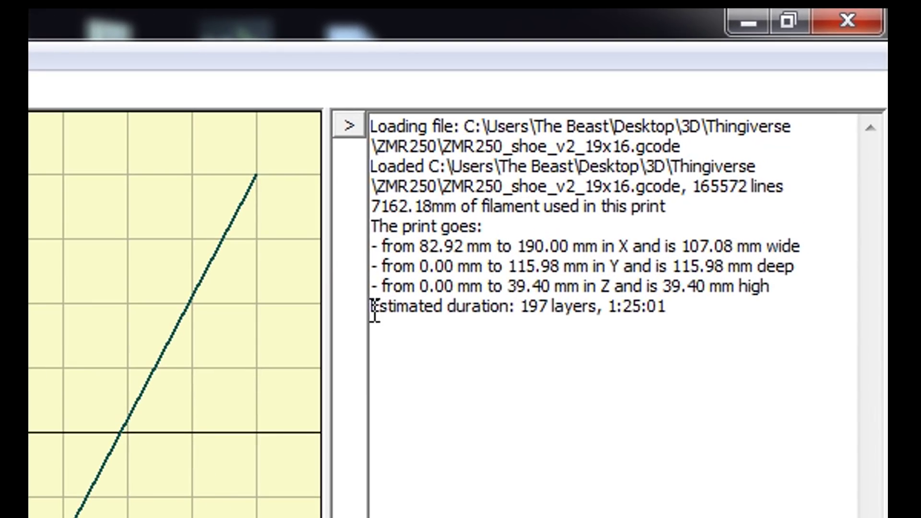
drag(535, 211, 614, 215)
drag(486, 311, 667, 326)
click(569, 326)
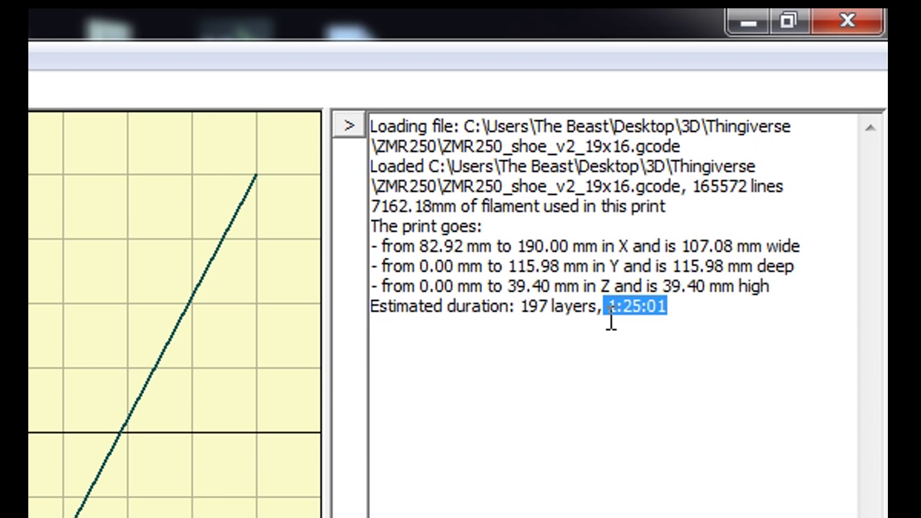
drag(623, 307, 644, 307)
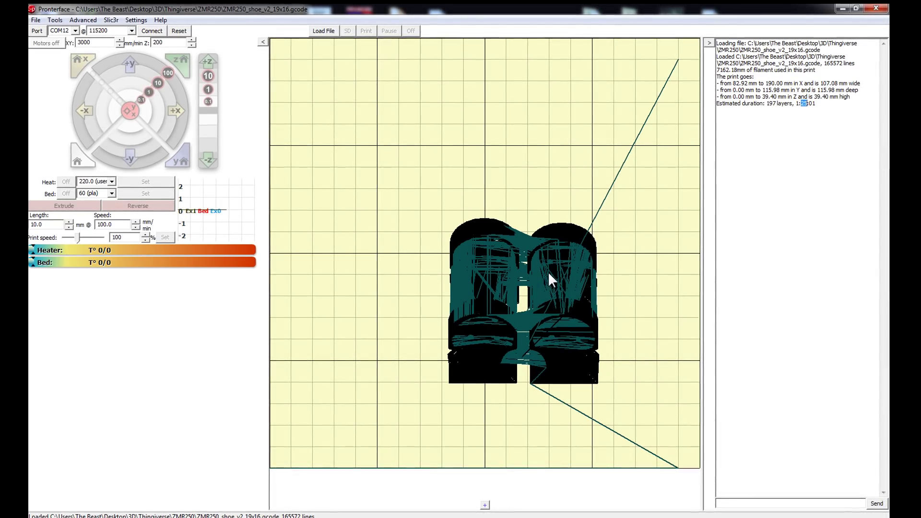
Open the separate G-code layer view of the loaded print, reposition its window and show layer 2
click(548, 272)
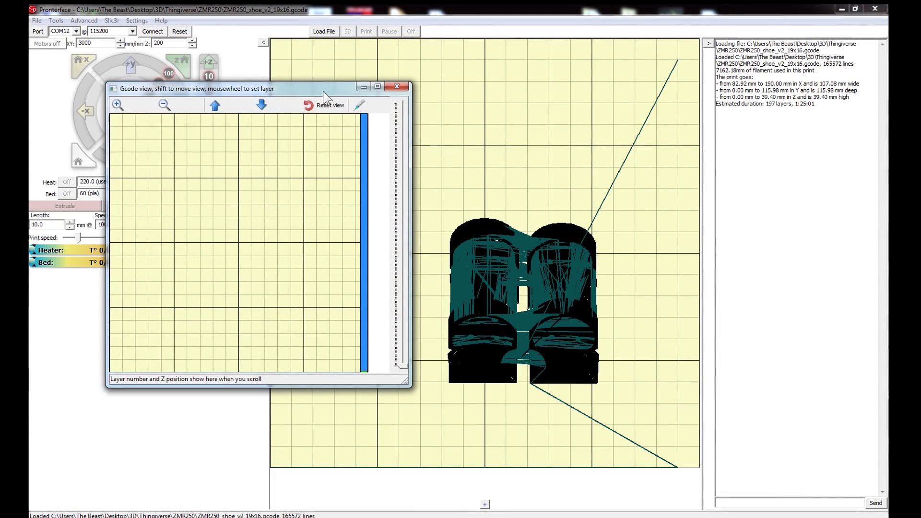
drag(323, 91, 488, 96)
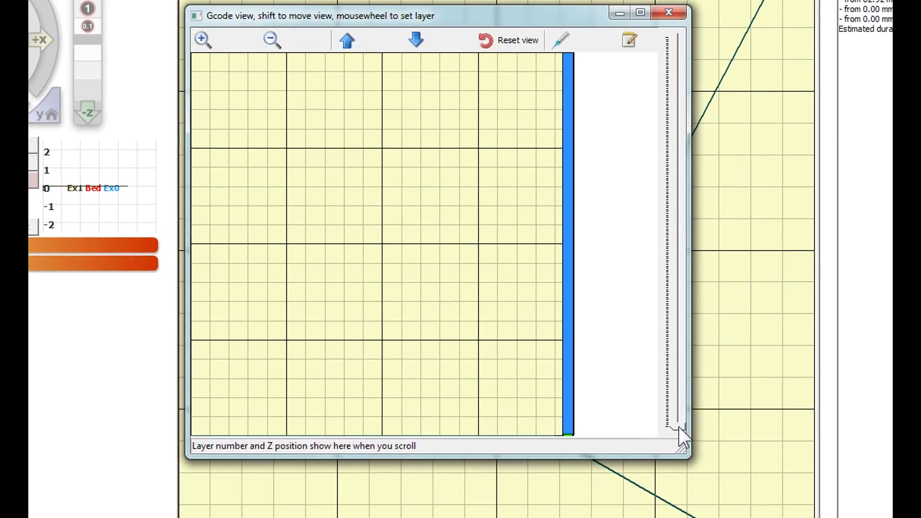
drag(663, 413, 681, 436)
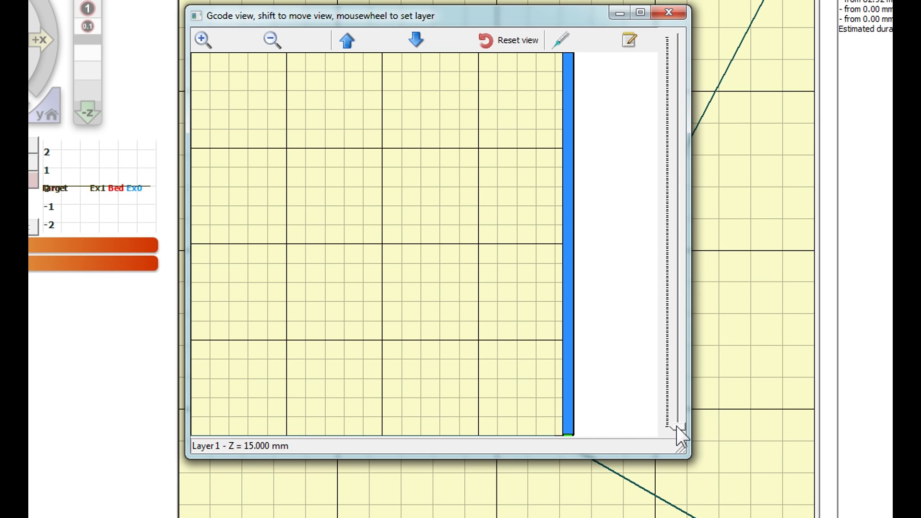
scroll(676, 425, up, 1)
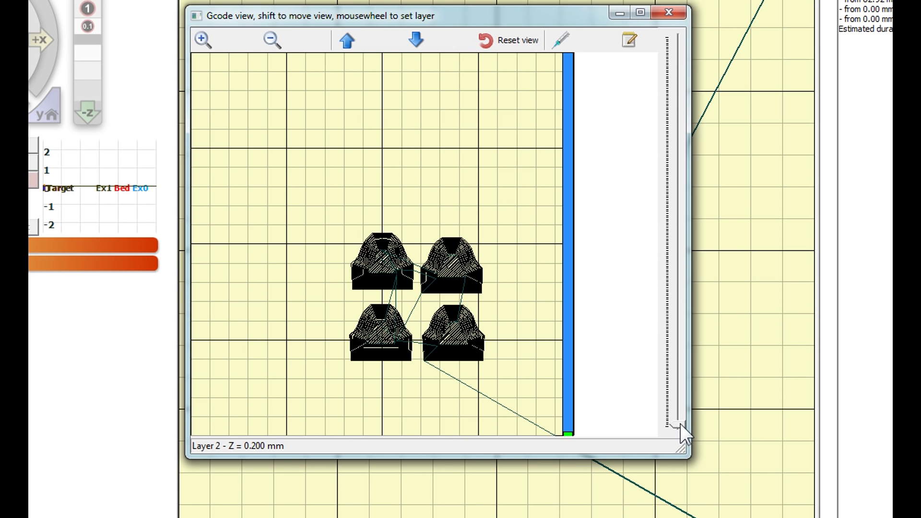
Maximize the G-code layer view, examine the four shoes layer by layer from layer 3 upward, and close the view
scroll(685, 435, up, 1)
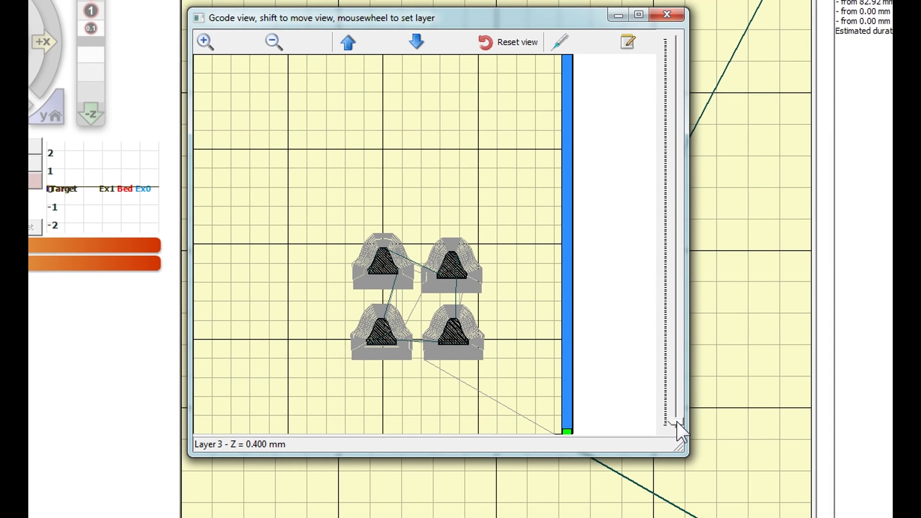
scroll(658, 411, up, 3)
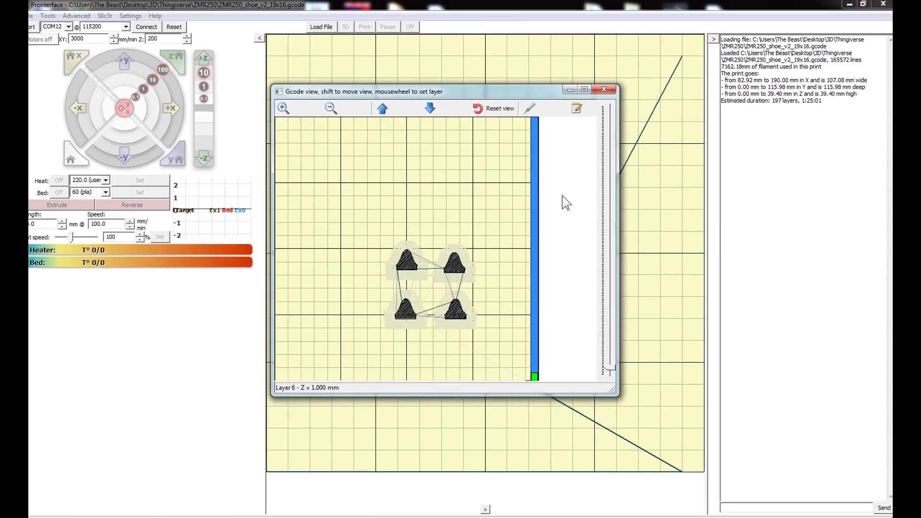
double_click(585, 79)
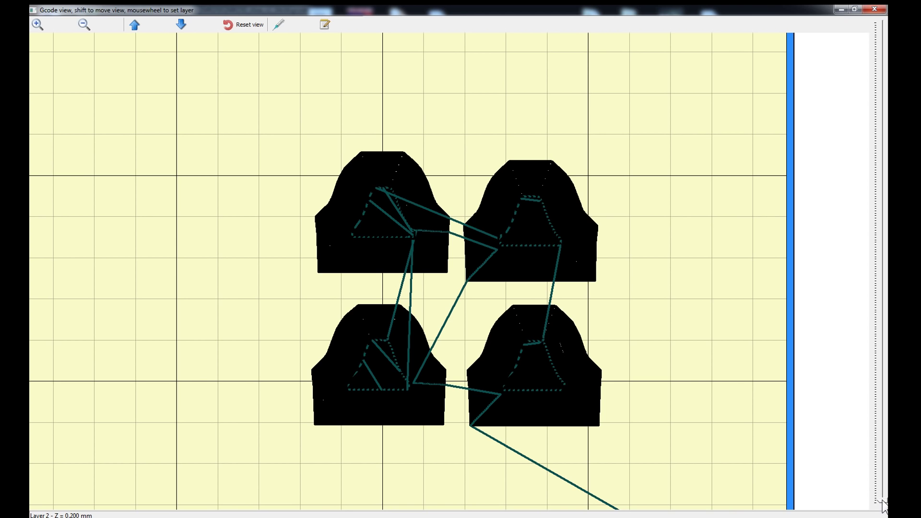
scroll(884, 505, up, 1)
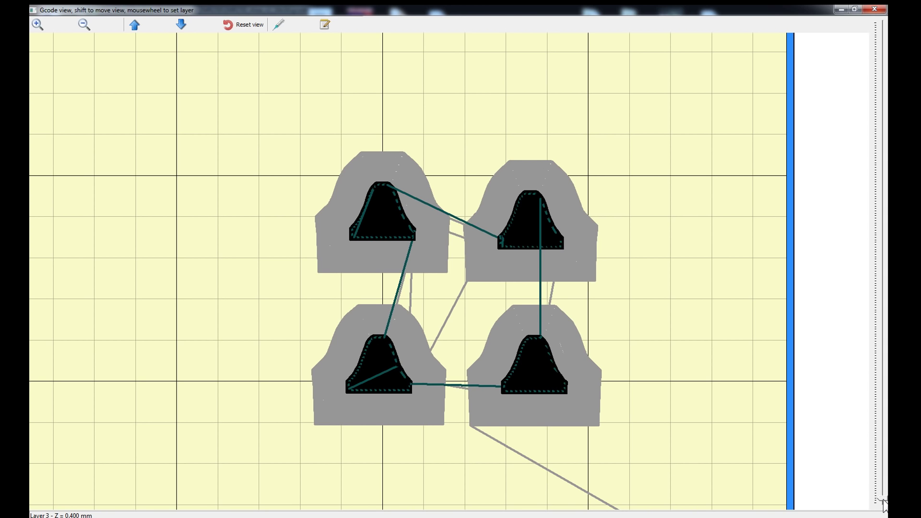
drag(883, 499, 877, 24)
click(874, 10)
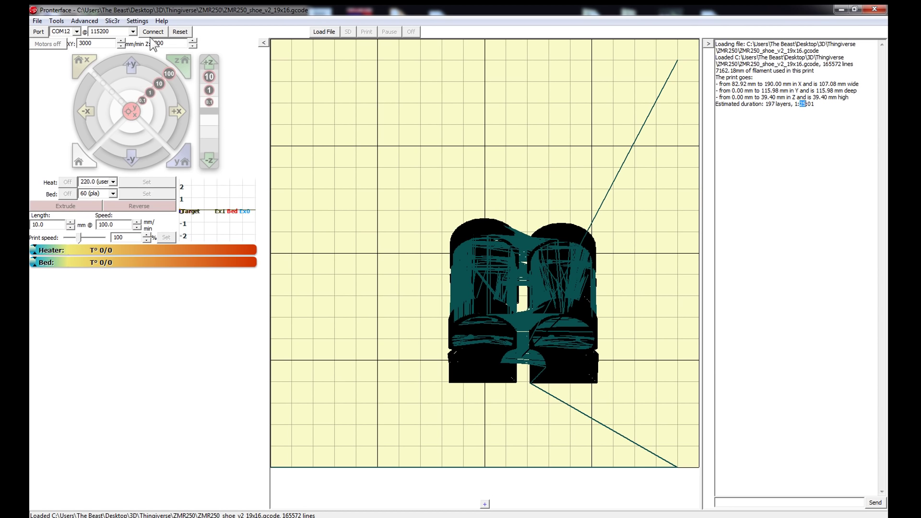
Connect to the printer on COM12 at 115200 baud and start printing the loaded G-code file
click(159, 32)
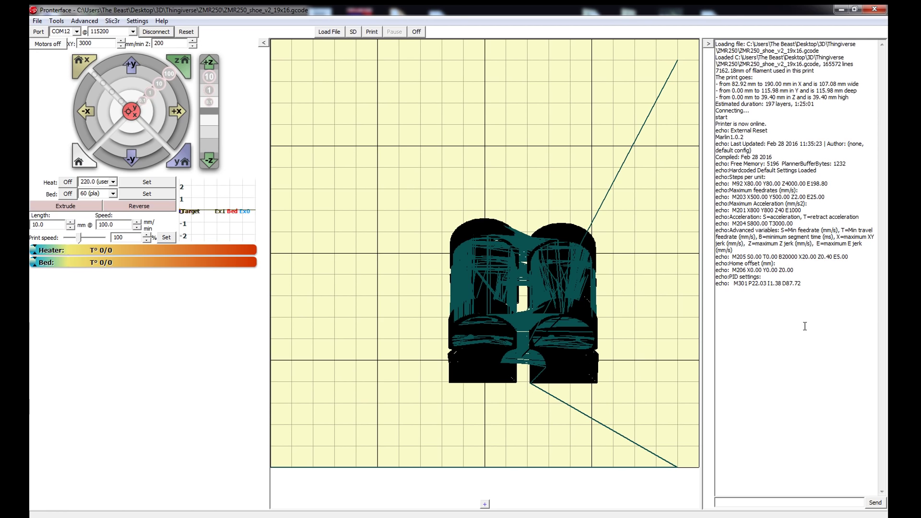
click(371, 32)
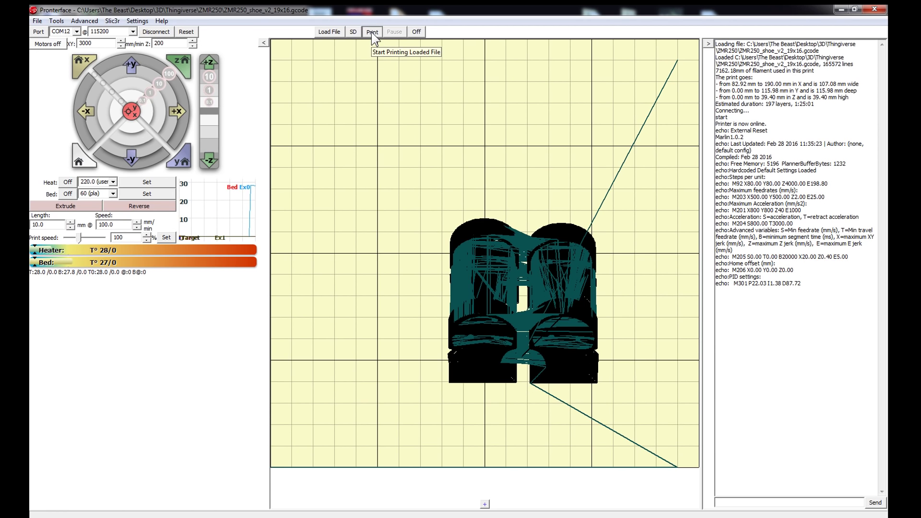